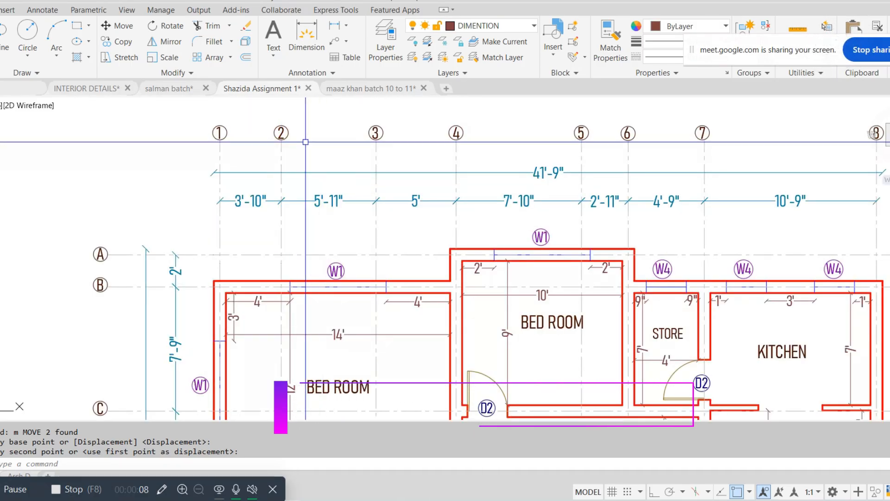
Look over the floor plan's rooms, gridlines and outer wall corners.
middle_drag(286, 143, 229, 140)
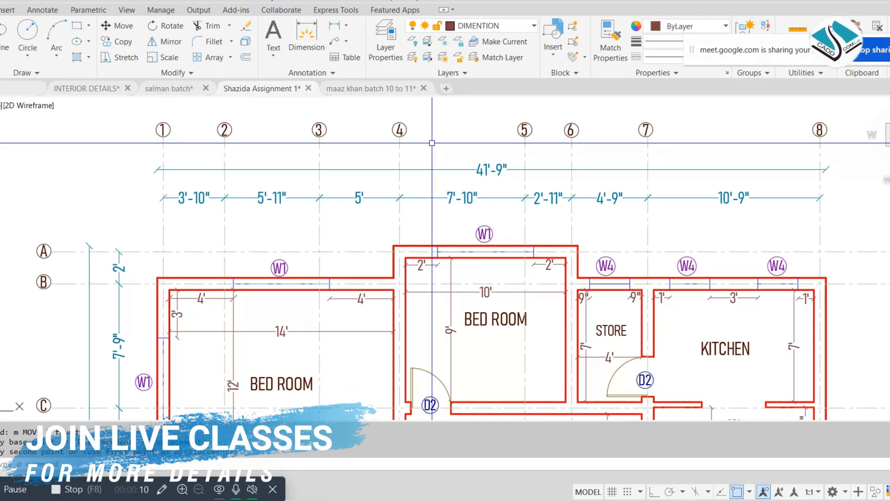
scroll(433, 157, down, 2)
middle_drag(406, 175, 400, 150)
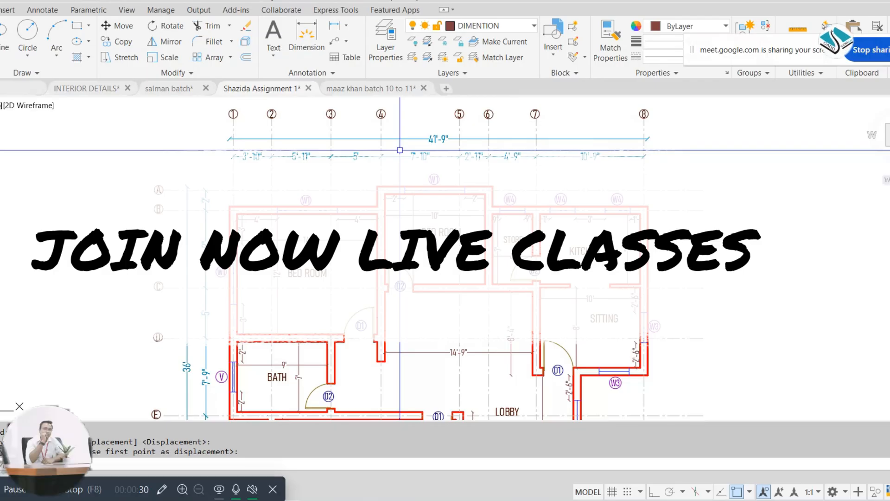
scroll(409, 214, up, 2)
middle_drag(455, 259, 434, 208)
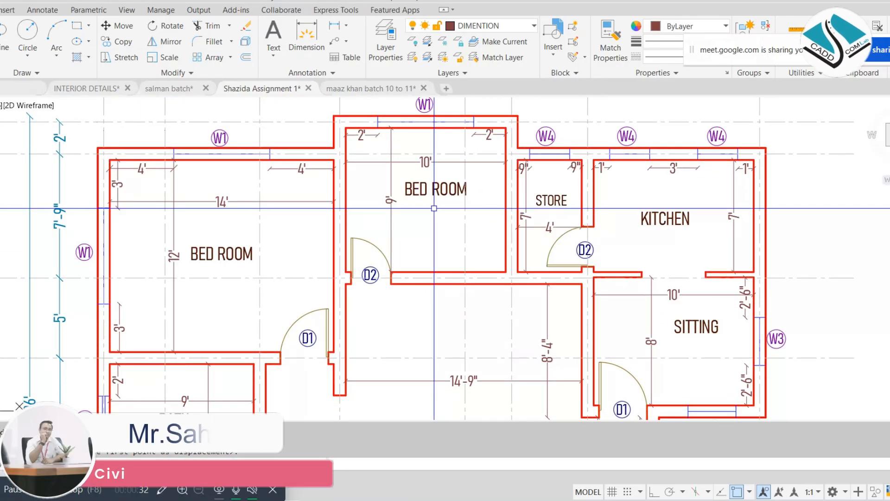
scroll(434, 208, down, 2)
middle_drag(482, 271, 478, 268)
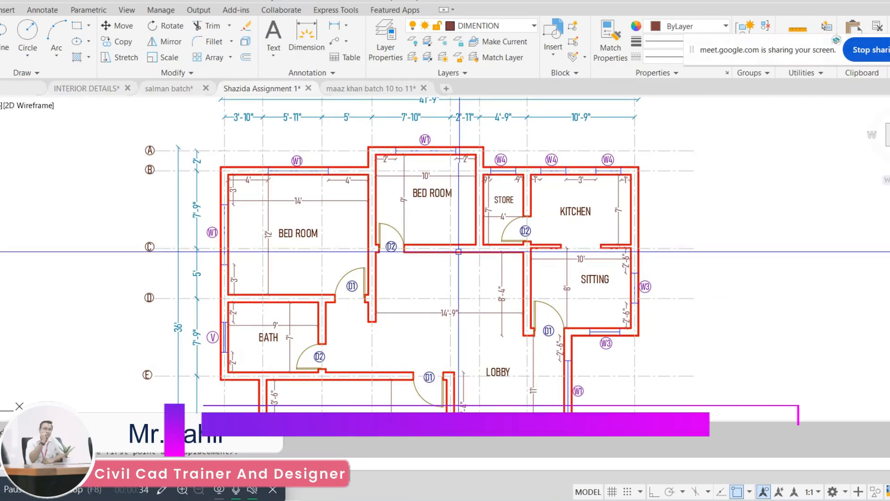
Draw a square rectangle filling the wall corner at gridlines 1 and B, spanning the full wall thickness.
scroll(221, 168, up, 3)
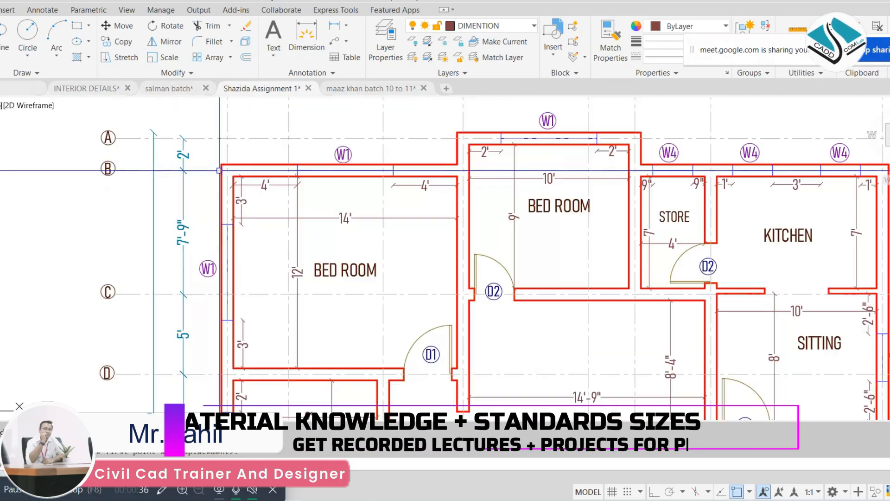
text(rec)
key(Return)
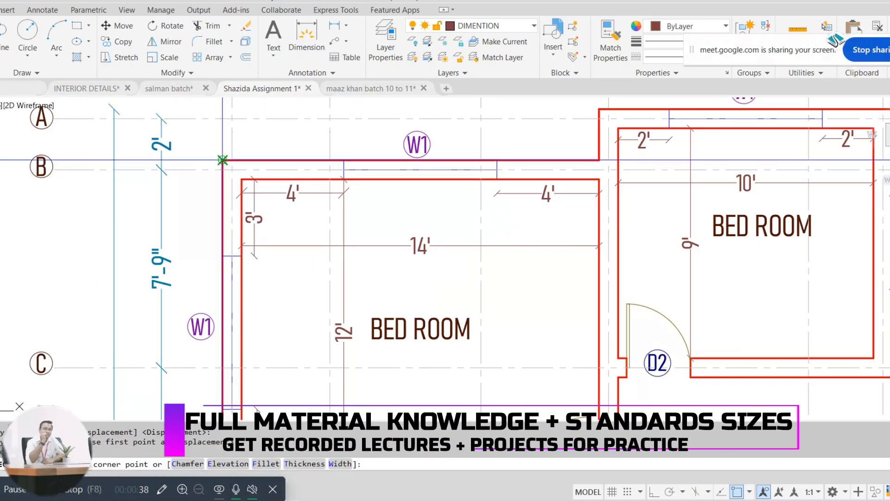
click(222, 161)
scroll(233, 173, up, 4)
click(256, 185)
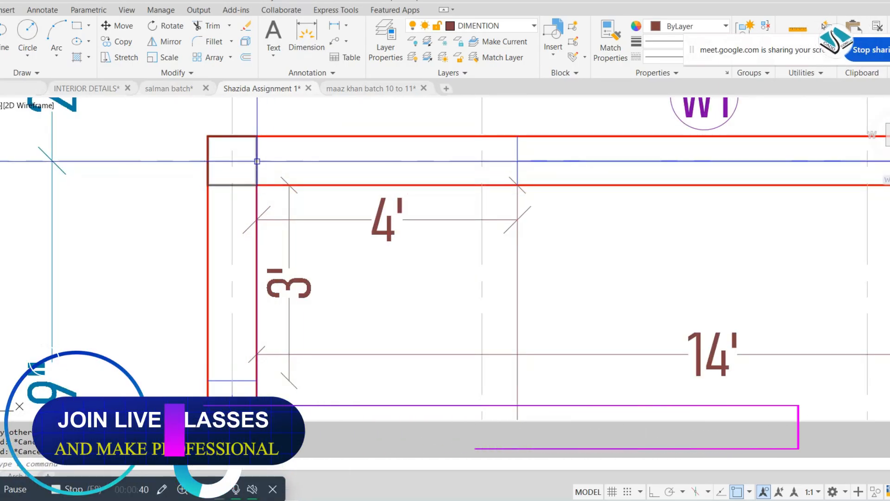
key(Escape)
key(Escape)
key(Escape)
Start a gradient fill and set both of its colours to Magenta.
text(gd)
key(Return)
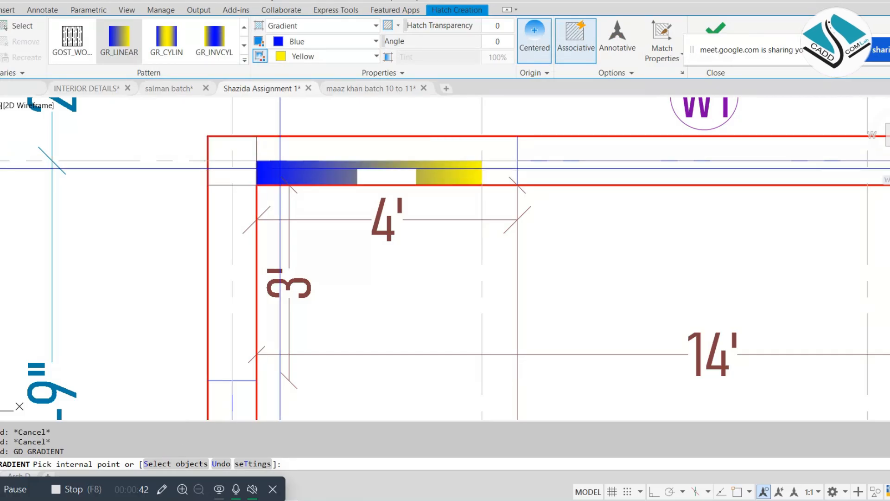
click(310, 44)
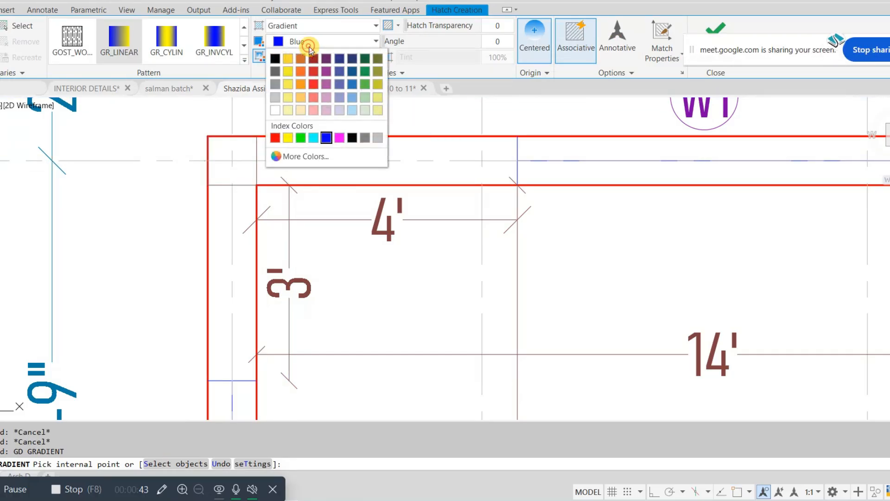
click(339, 137)
click(327, 56)
click(339, 152)
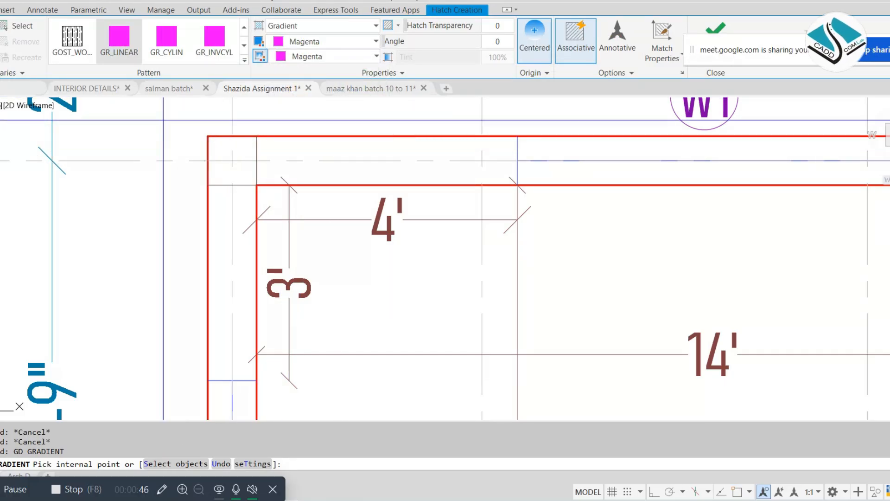
Apply the magenta gradient to the corner square by selecting the square as the boundary object.
click(21, 26)
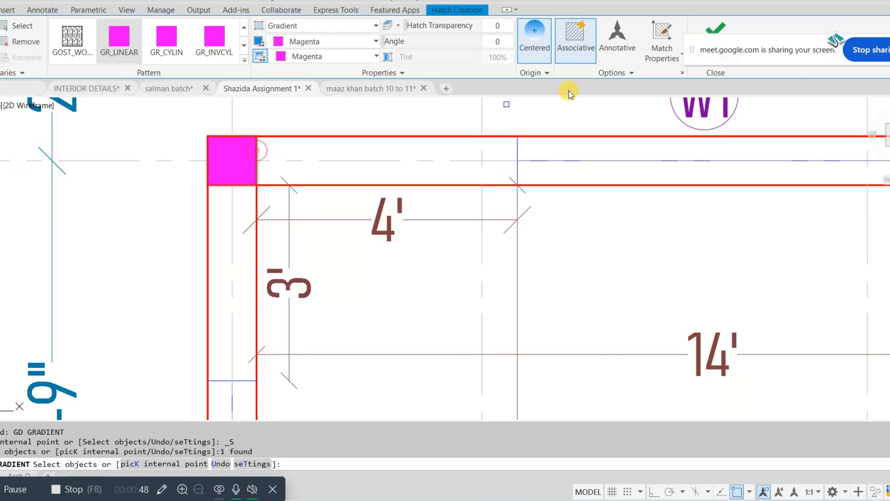
scroll(330, 172, down, 5)
scroll(304, 171, up, 2)
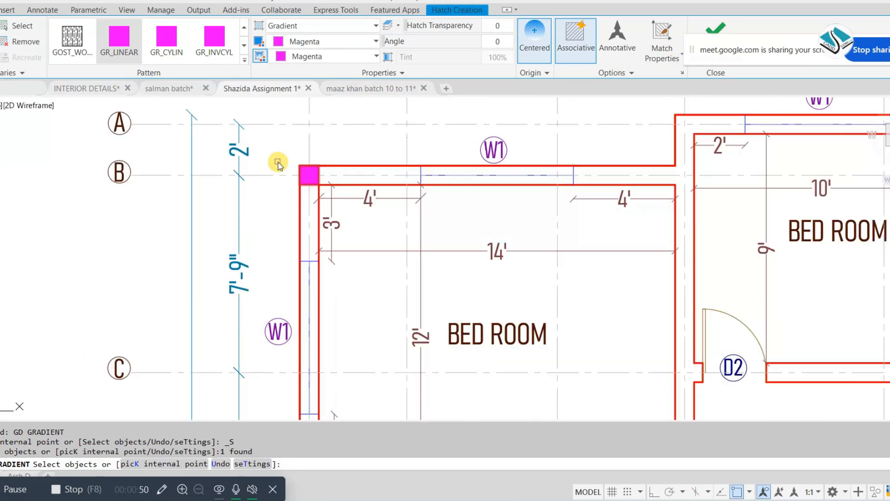
scroll(320, 169, down, 2)
scroll(302, 159, up, 3)
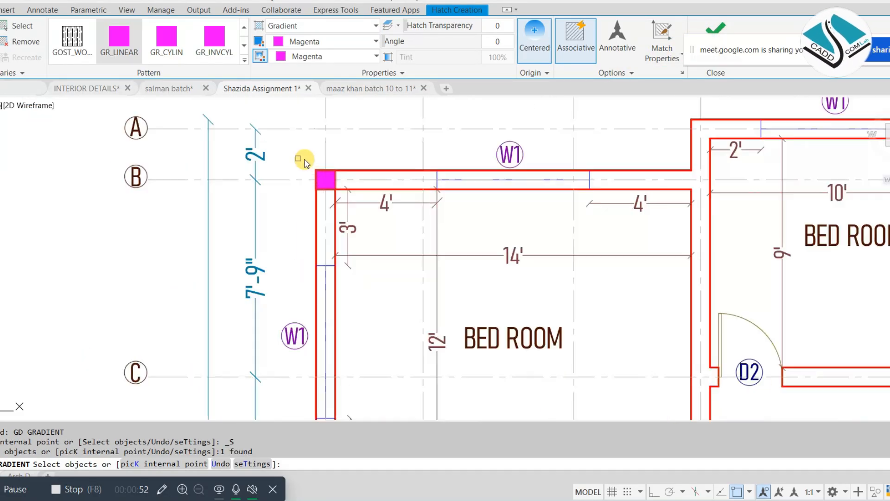
key(Return)
Group the magenta fill with its square outline as one column symbol.
click(299, 160)
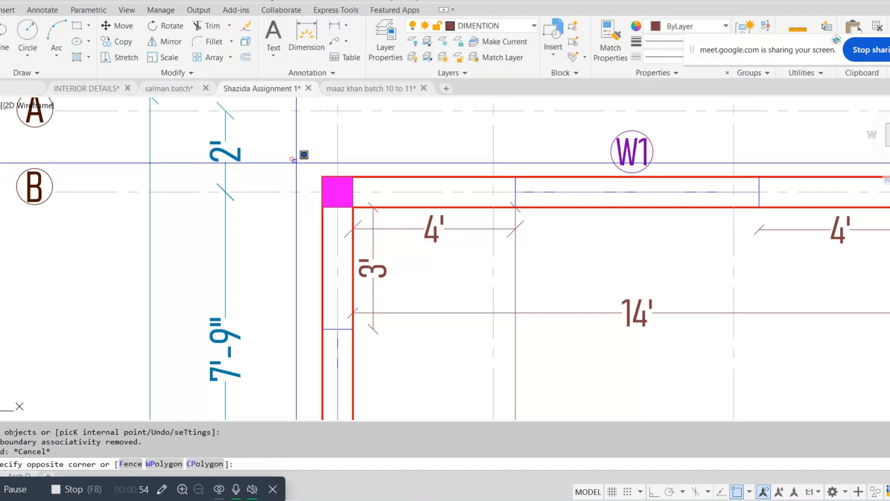
click(354, 209)
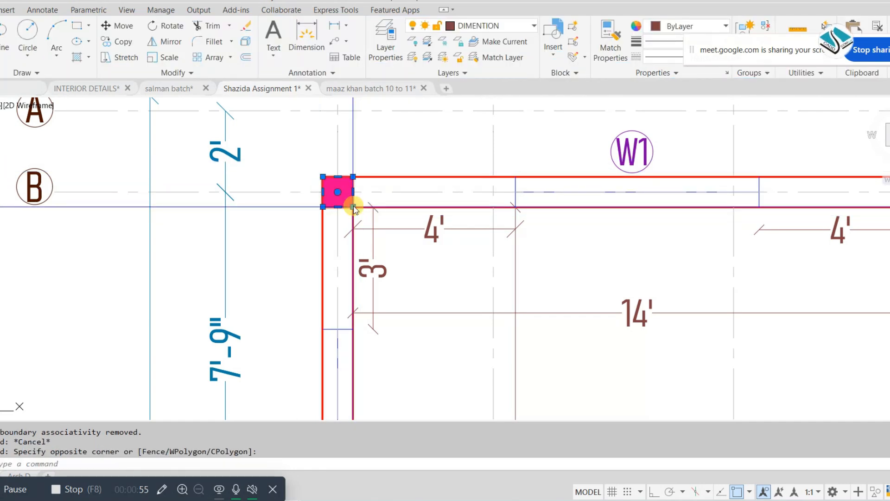
click(737, 29)
Copy the column by its upper-left corner to both upper outer wall corners of the middle bedroom.
text(co)
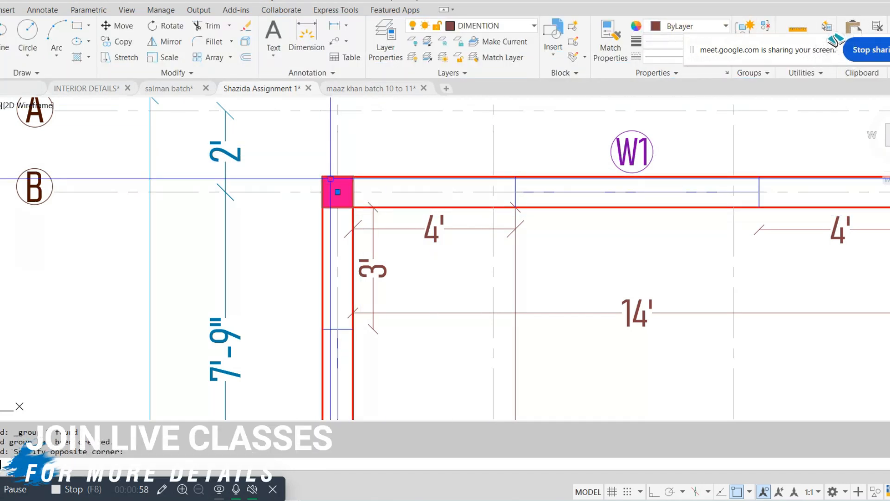
key(Return)
click(323, 177)
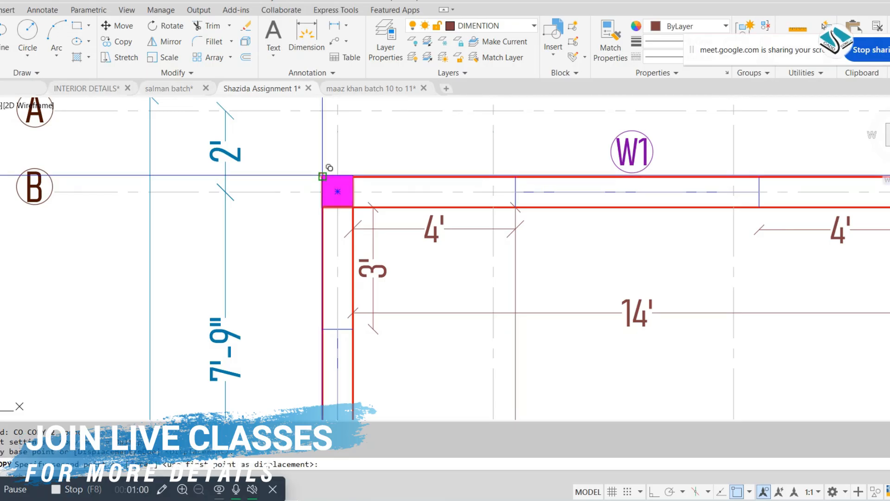
scroll(561, 195, down, 2)
middle_drag(561, 195, 354, 232)
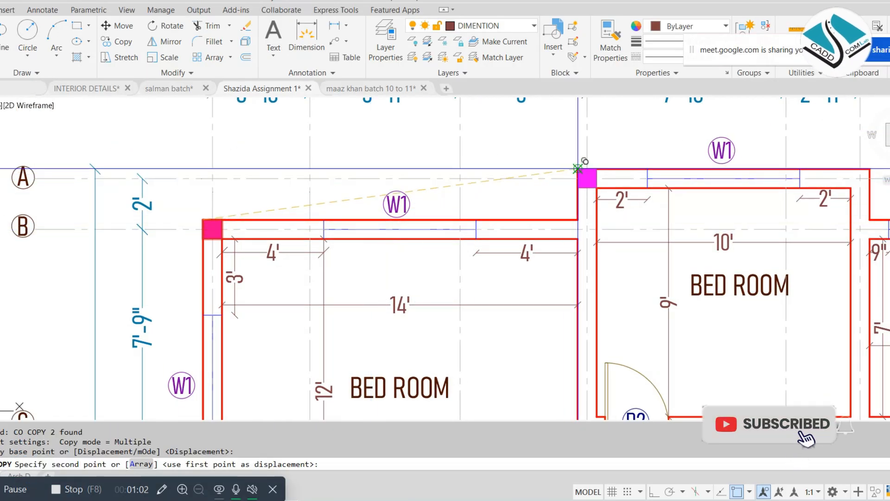
click(579, 170)
middle_drag(856, 188, 622, 189)
scroll(612, 172, up, 4)
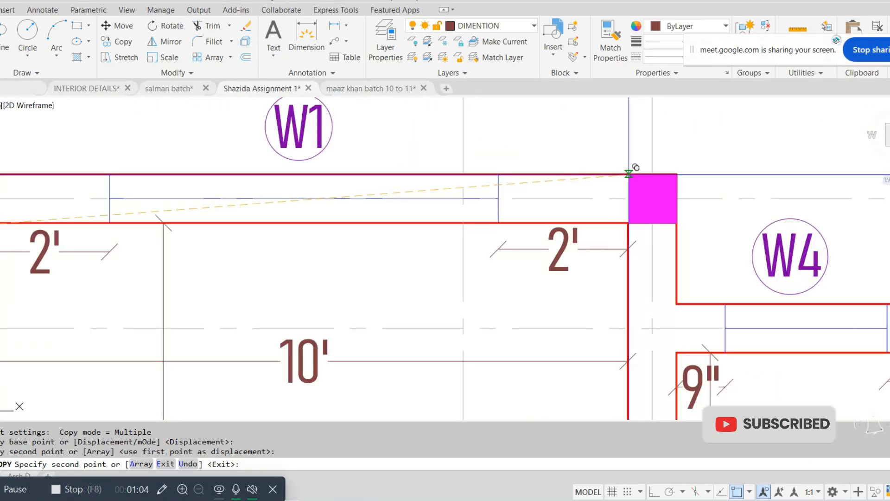
click(629, 174)
Place more column copies at the wall junction between store and kitchen and at the kitchen's outer corner on gridline 8.
scroll(649, 177, down, 4)
middle_drag(677, 175, 368, 139)
scroll(435, 203, up, 2)
scroll(434, 201, up, 2)
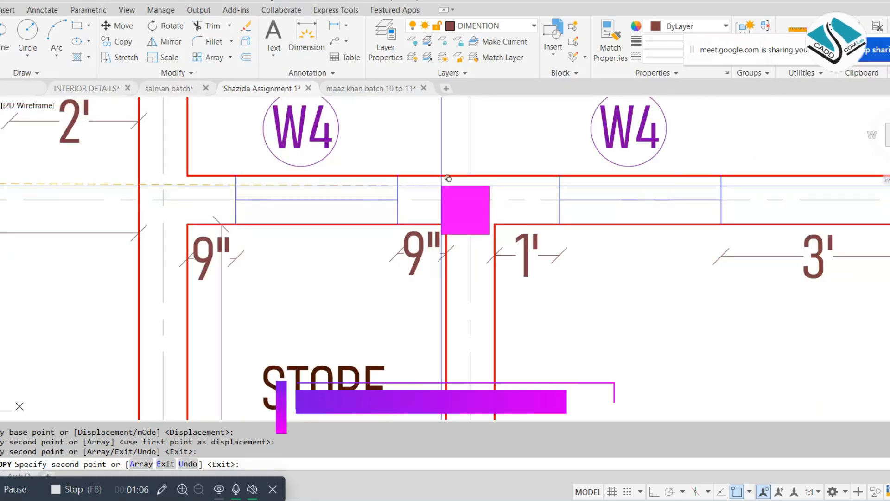
click(449, 176)
scroll(449, 176, down, 2)
middle_drag(632, 199, 473, 179)
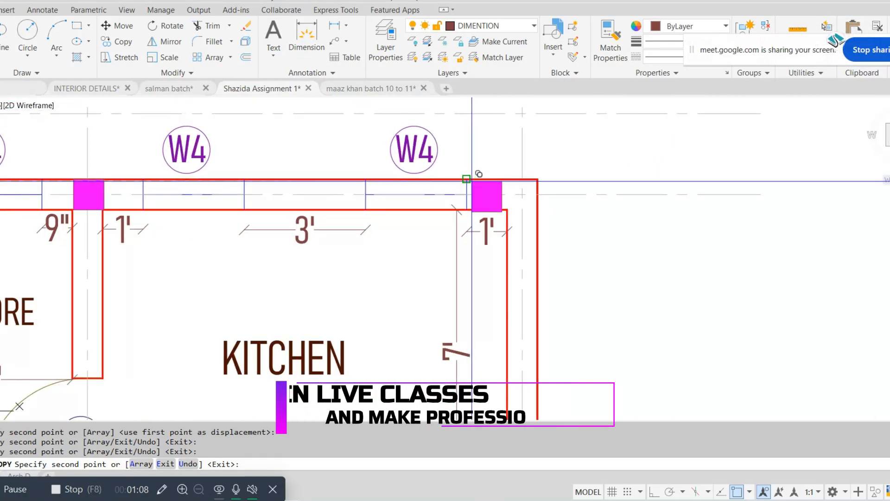
key(Escape)
key(Escape)
scroll(529, 169, down, 4)
scroll(432, 191, up, 1)
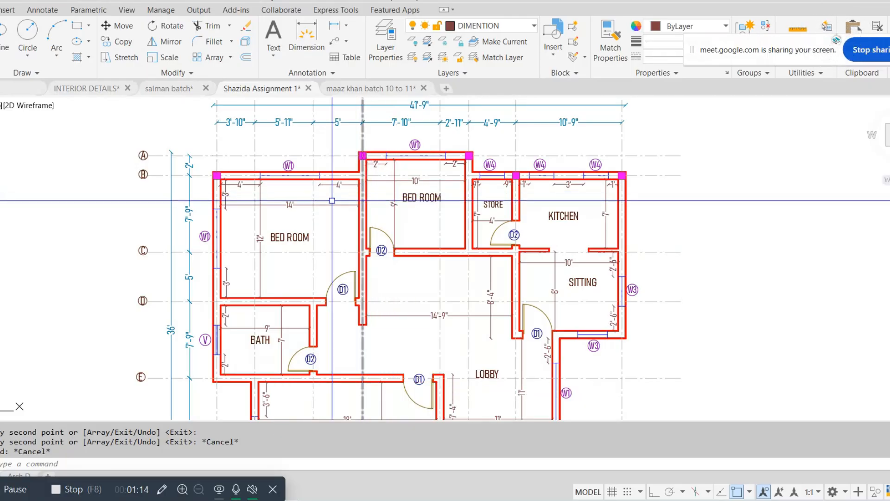
middle_drag(332, 200, 294, 201)
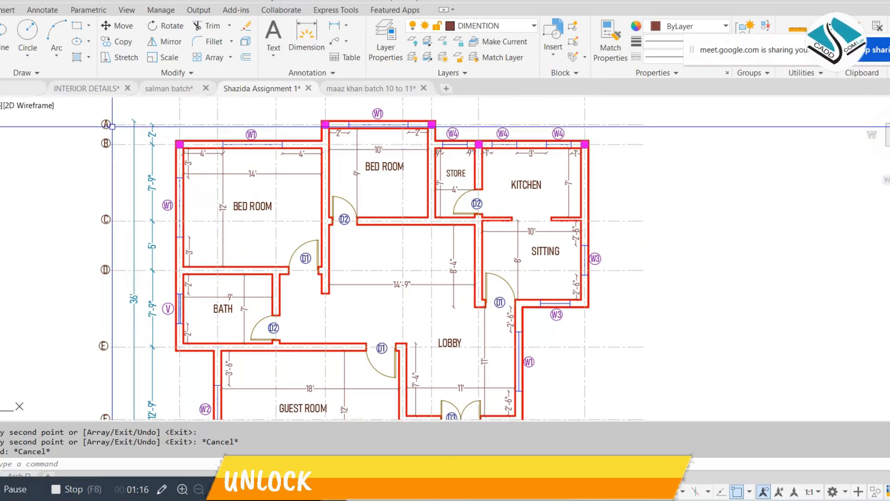
scroll(113, 125, up, 4)
scroll(162, 135, down, 4)
middle_drag(364, 235, 333, 206)
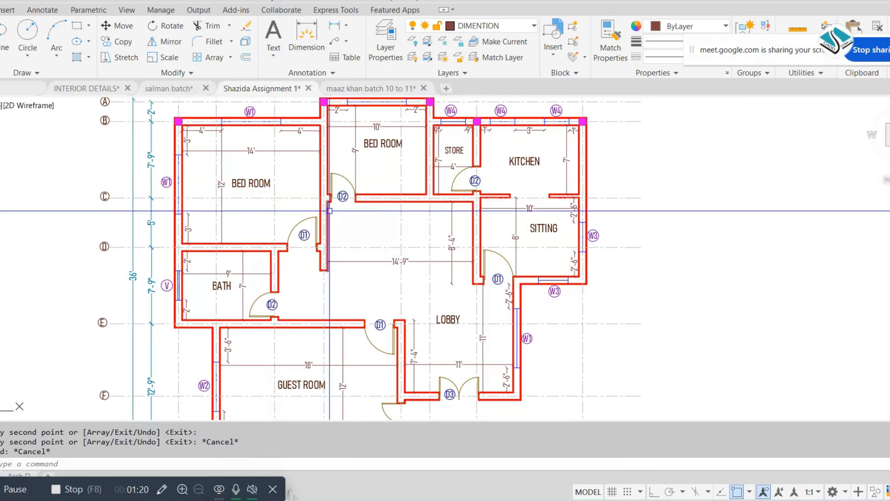
Move the middle bedroom's D2 door tag slightly up, out of the wall opening.
scroll(344, 198, up, 8)
click(336, 188)
click(447, 256)
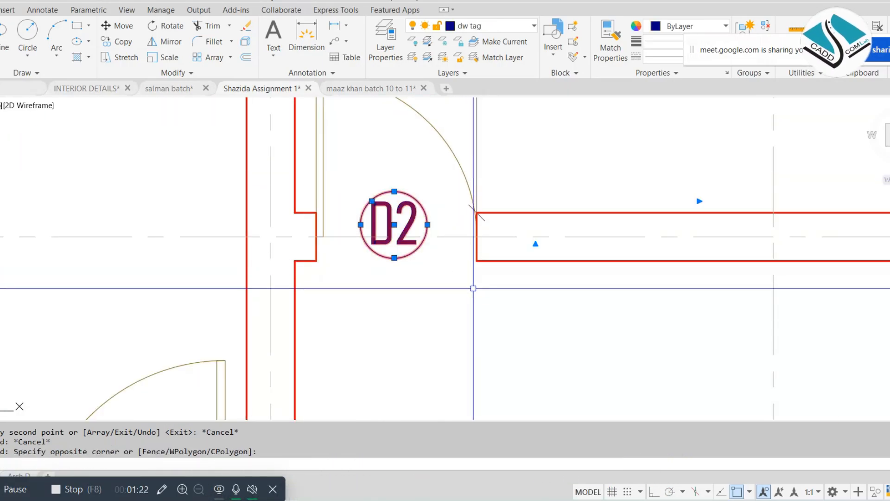
key(Escape)
key(Escape)
click(350, 177)
click(449, 294)
text(m)
key(Return)
click(452, 308)
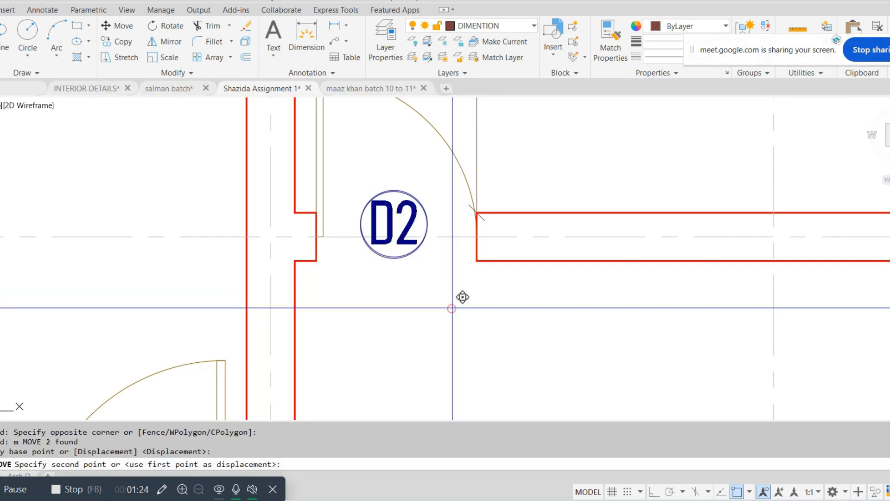
click(446, 271)
Trim away the inner and outer wall lines across the W1 window in the left bedroom's upper wall.
scroll(374, 226, down, 2)
scroll(446, 271, down, 4)
scroll(379, 182, up, 6)
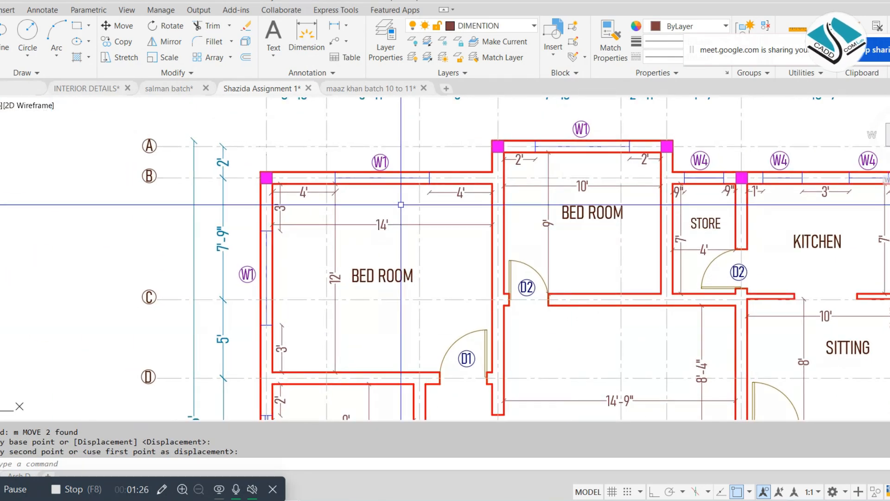
text(tr)
key(Return)
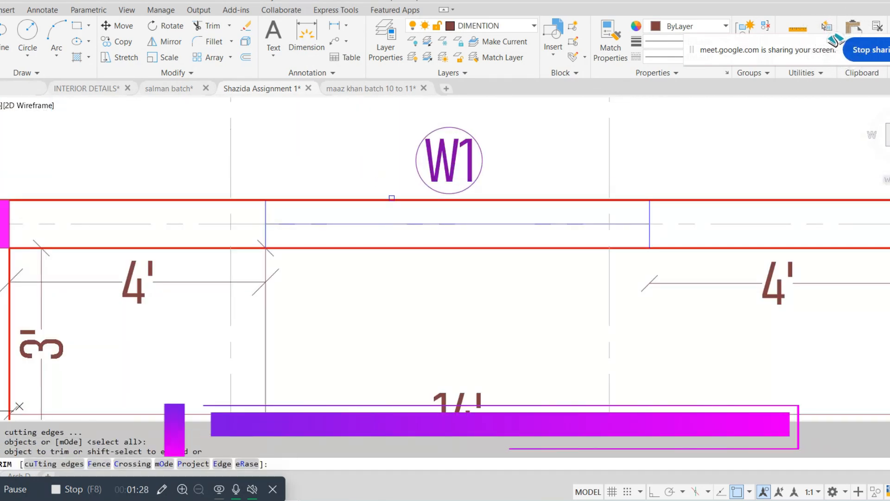
click(405, 248)
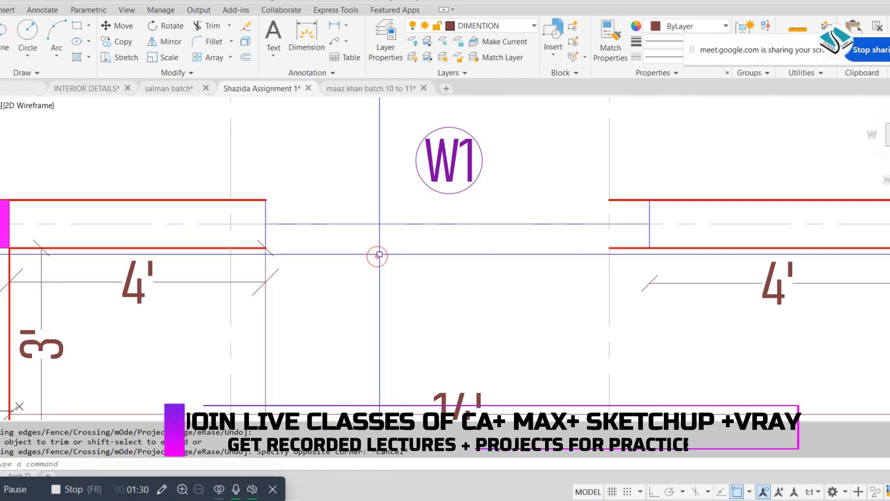
key(Escape)
Draw a rectangle over the left bedroom's upper W1 window, from the opening's upper-left corner to its lower-right corner.
text(rec)
key(Return)
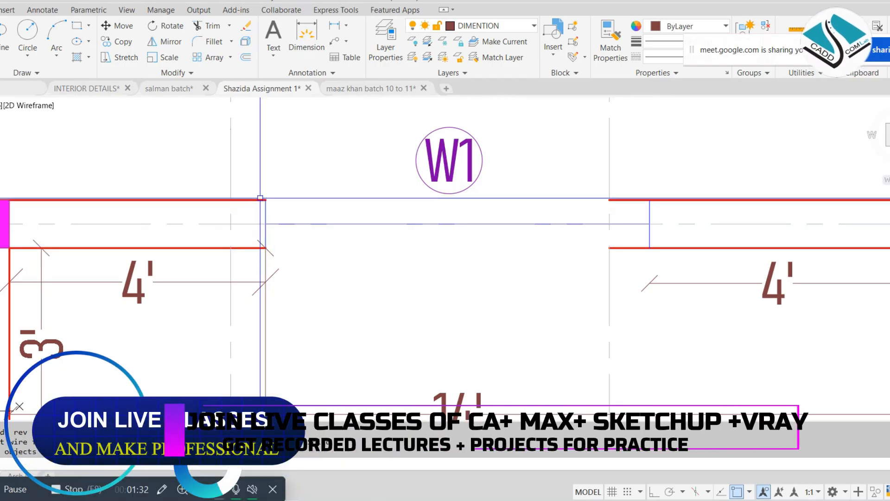
click(266, 199)
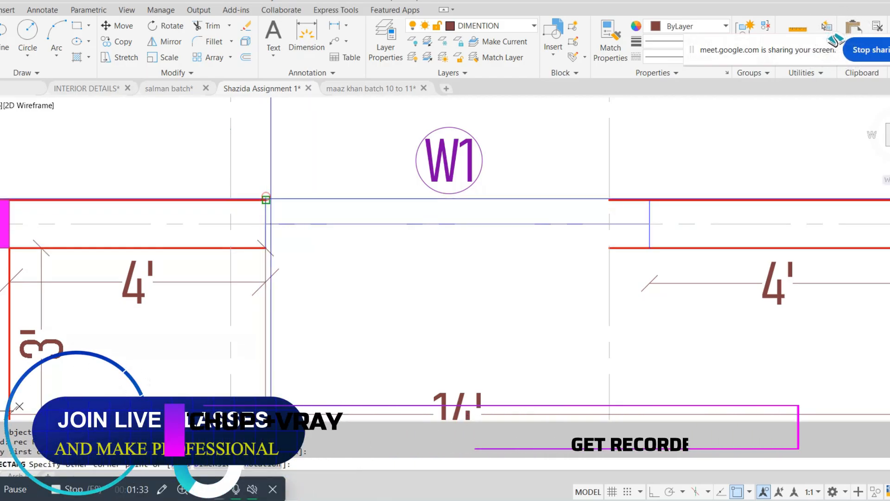
click(649, 248)
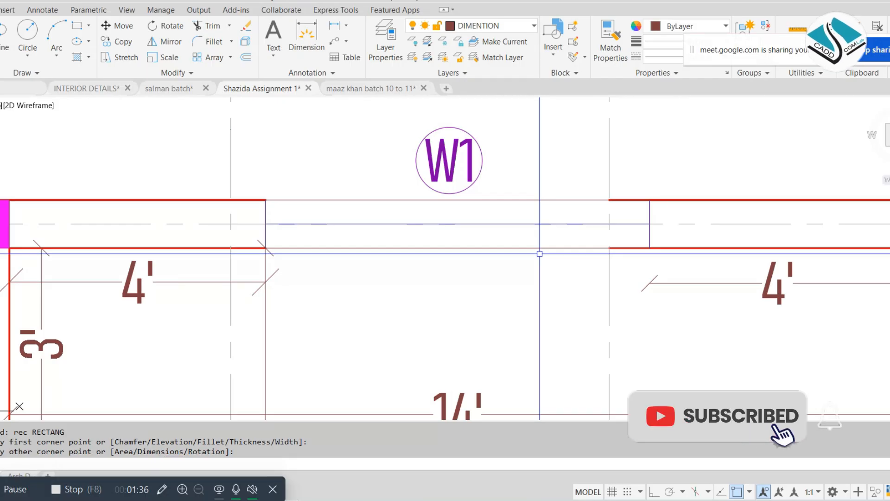
text(ma)
key(Return)
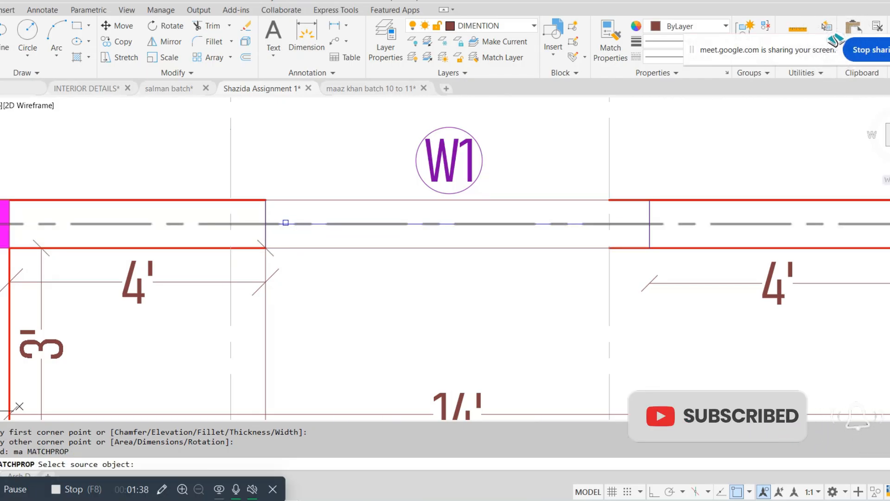
scroll(286, 223, up, 5)
scroll(288, 223, down, 5)
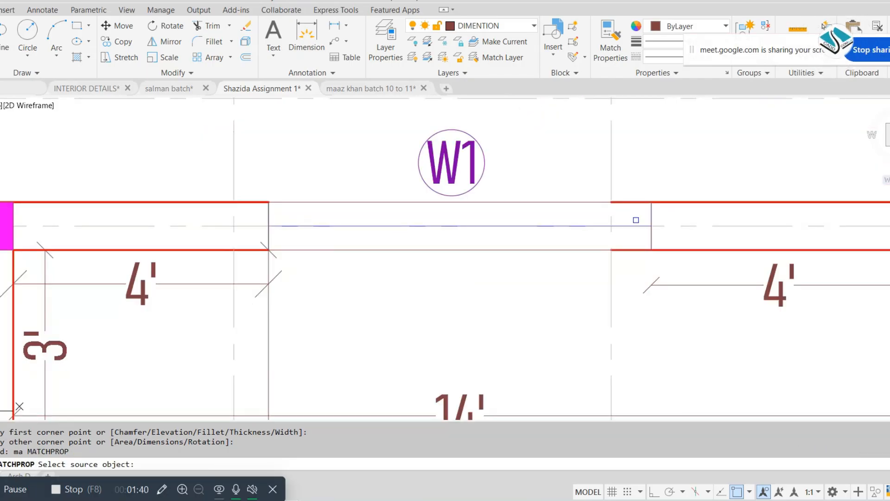
scroll(636, 220, up, 3)
scroll(645, 213, down, 3)
key(Escape)
key(Escape)
key(Escape)
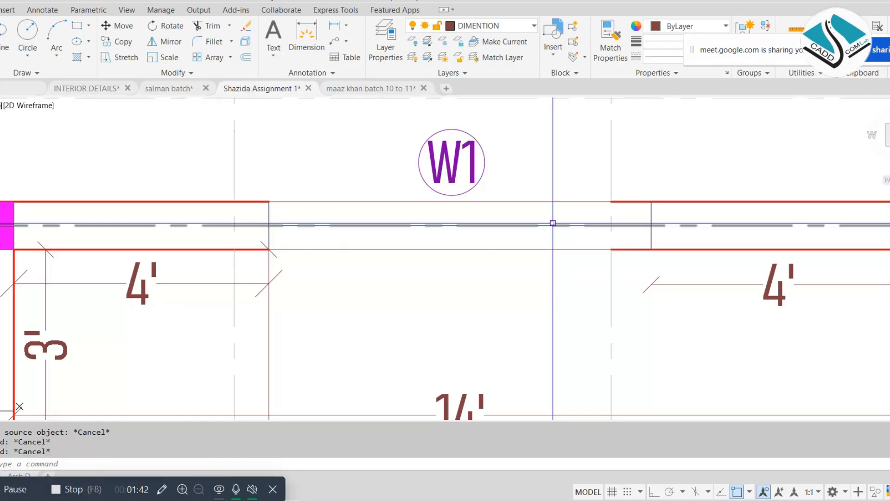
Match the left bedroom's upper W1 window rectangle and centre line to the properties of the W1 window in its side wall.
scroll(533, 223, down, 4)
key(Escape)
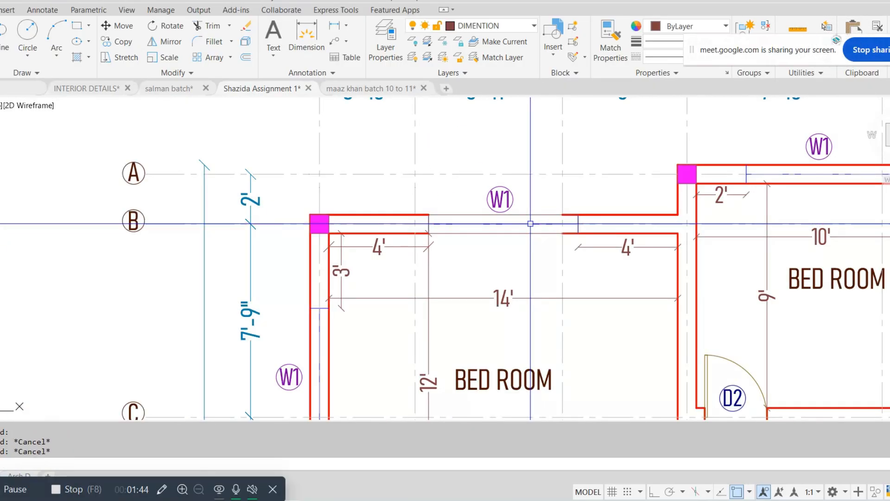
text(ma)
key(Return)
scroll(320, 318, up, 4)
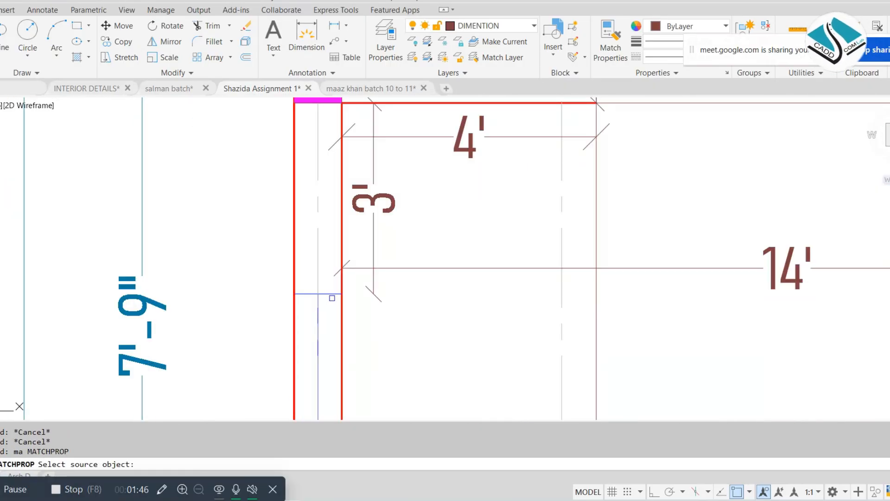
scroll(343, 286, down, 4)
scroll(538, 195, up, 5)
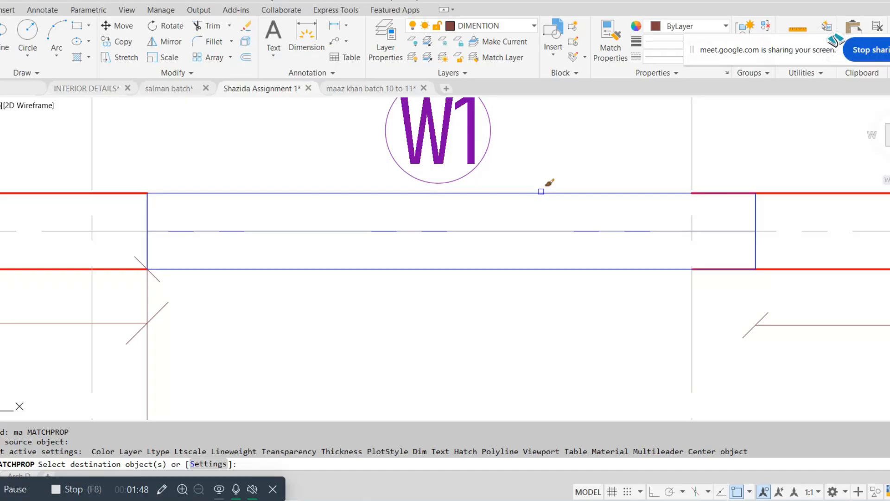
click(540, 192)
click(533, 247)
click(488, 271)
key(Escape)
Shorten both wall lines beside the upper W1 window, over the 4' dimension, so they start at the window's edge.
scroll(448, 254, down, 5)
middle_drag(570, 263, 503, 251)
scroll(463, 237, up, 4)
click(420, 213)
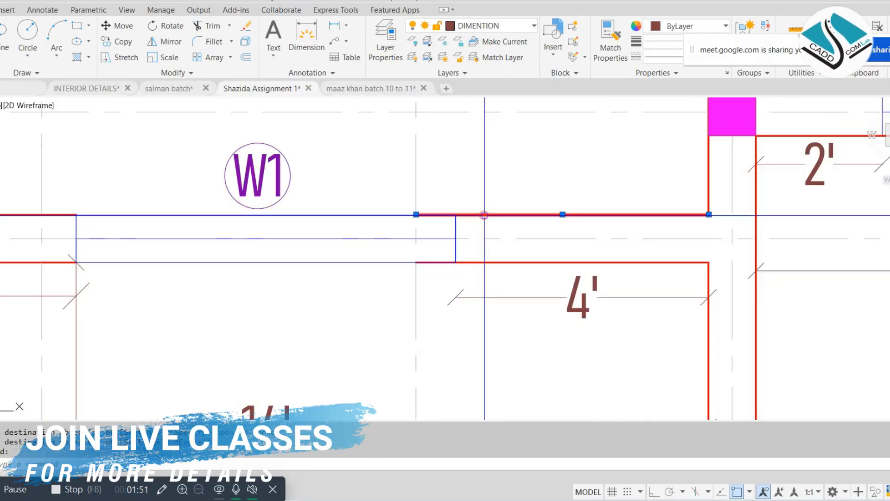
click(416, 214)
key(Escape)
key(Escape)
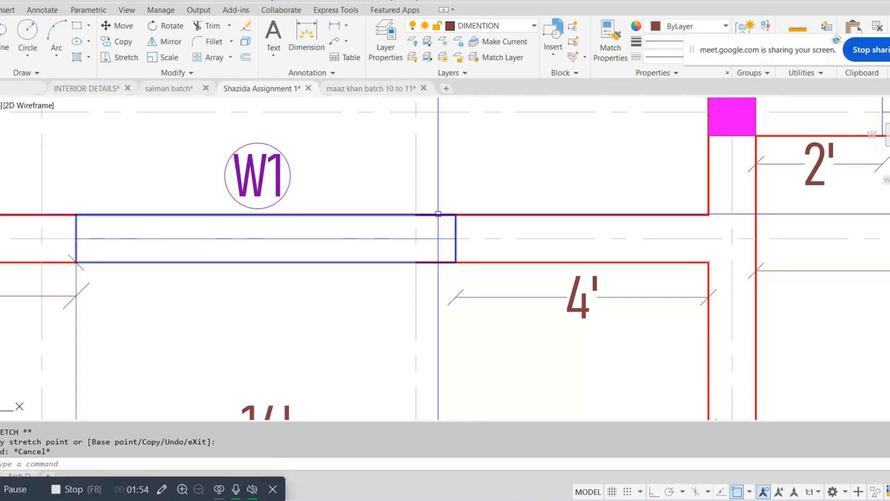
click(444, 262)
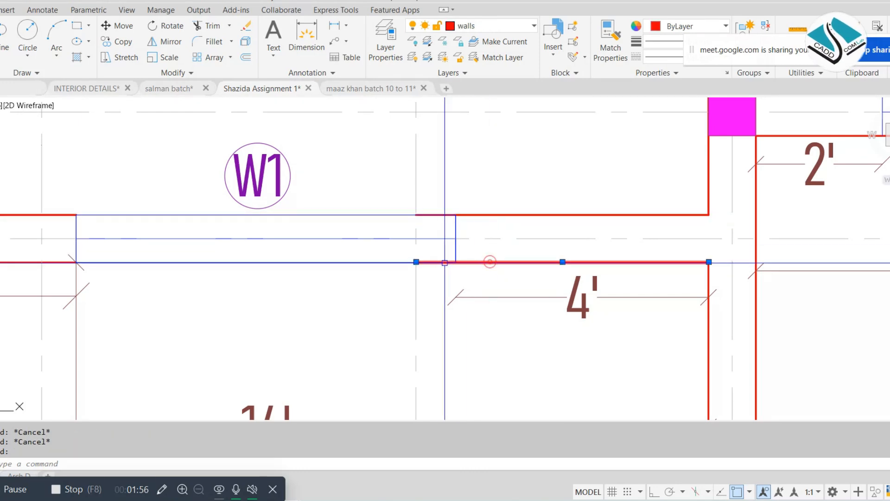
click(416, 262)
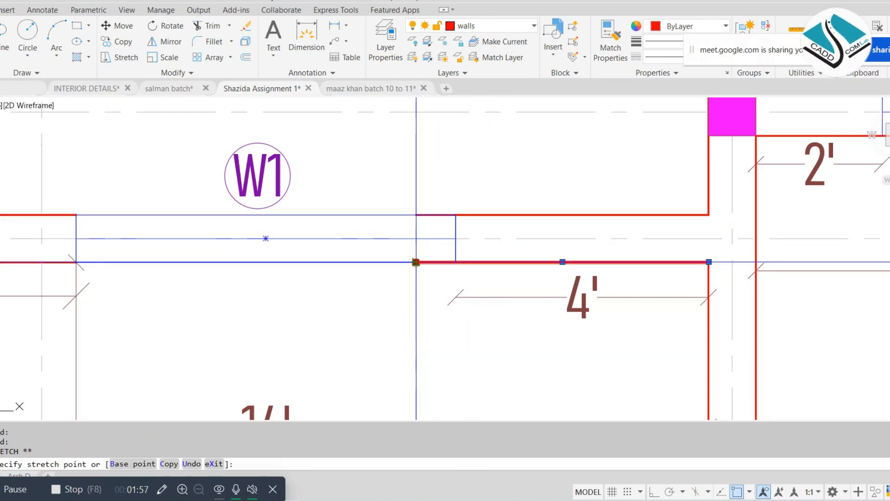
click(456, 262)
key(Escape)
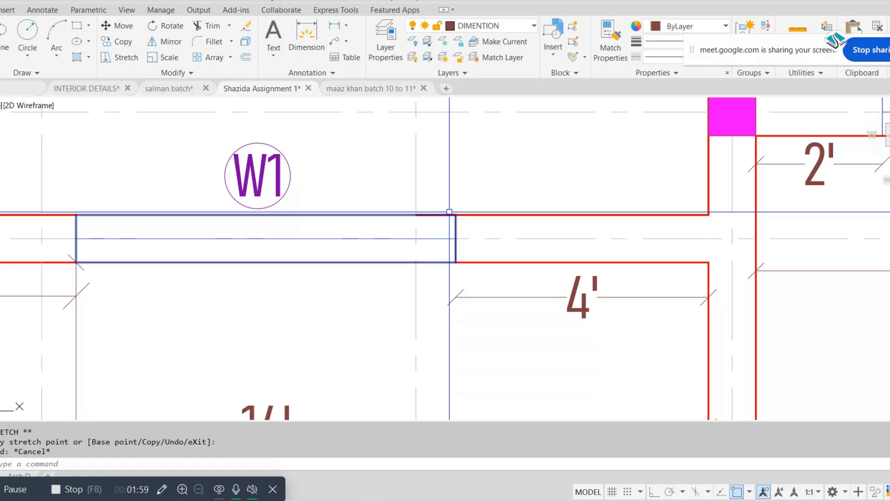
click(403, 197)
click(473, 220)
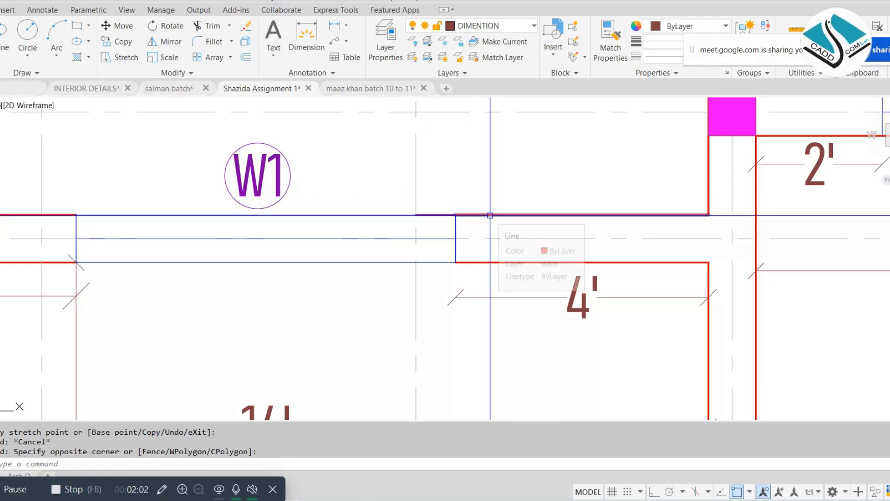
key(Escape)
scroll(490, 215, down, 6)
key(Escape)
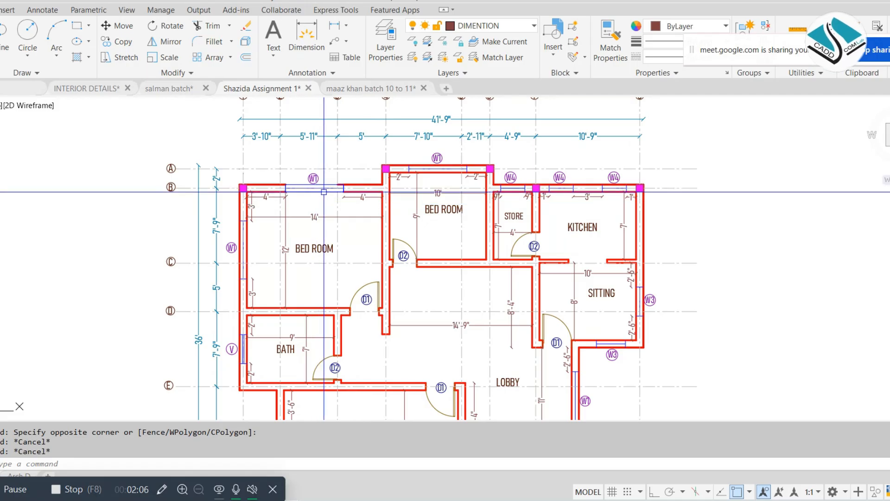
In the Ground FLOOR PLAN batch drawing, select all dimensions similar to the hall's 4'-1½" one and assign them to the Diamensions layer.
scroll(323, 191, down, 3)
scroll(363, 194, up, 1)
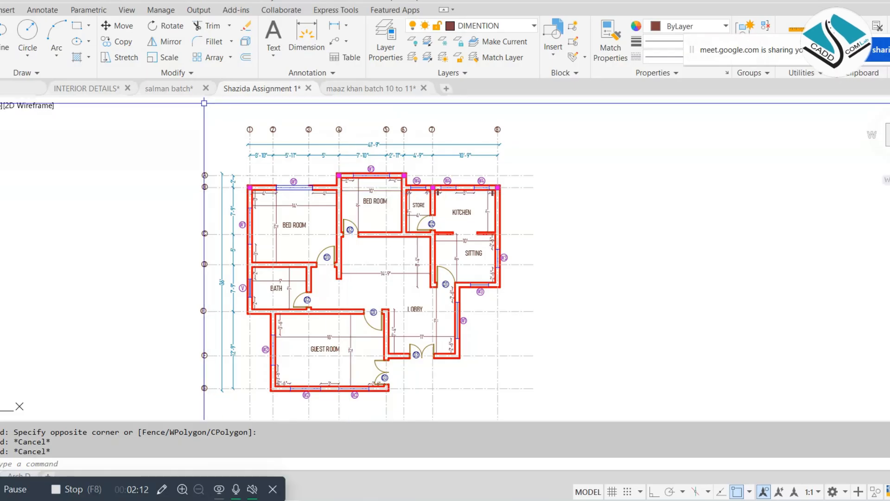
click(162, 90)
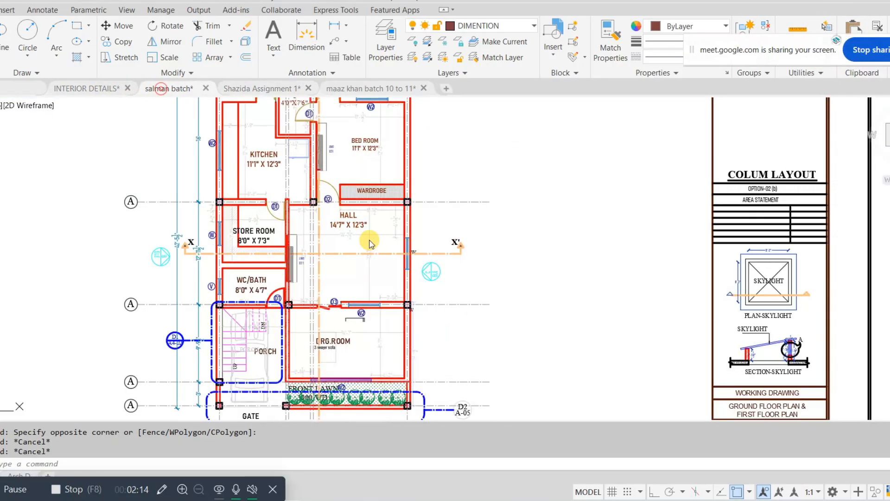
scroll(351, 224, up, 2)
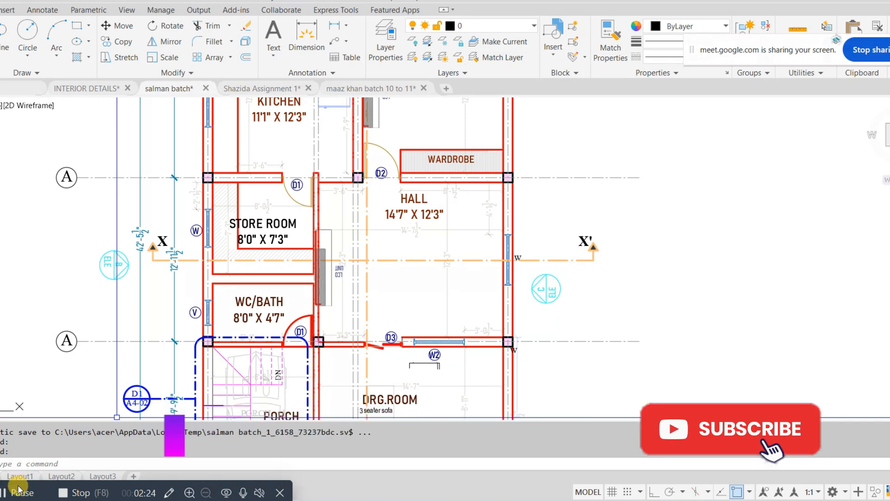
middle_drag(586, 251, 544, 274)
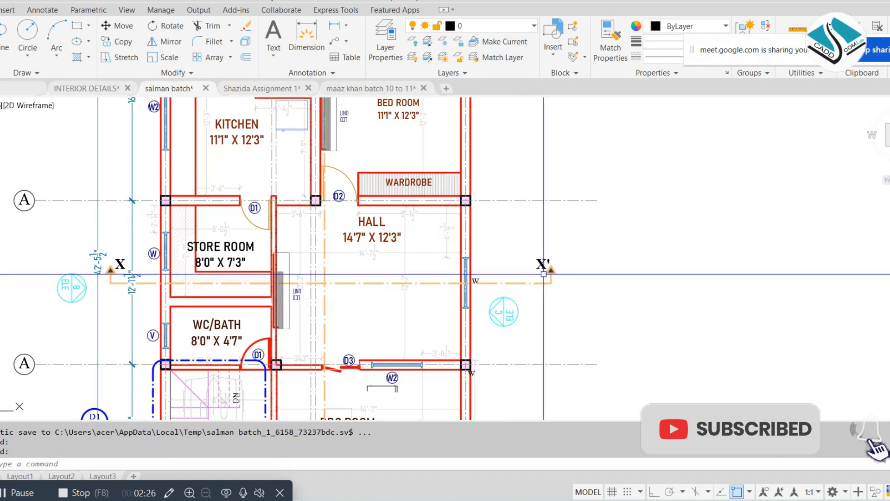
click(448, 239)
right_click(527, 225)
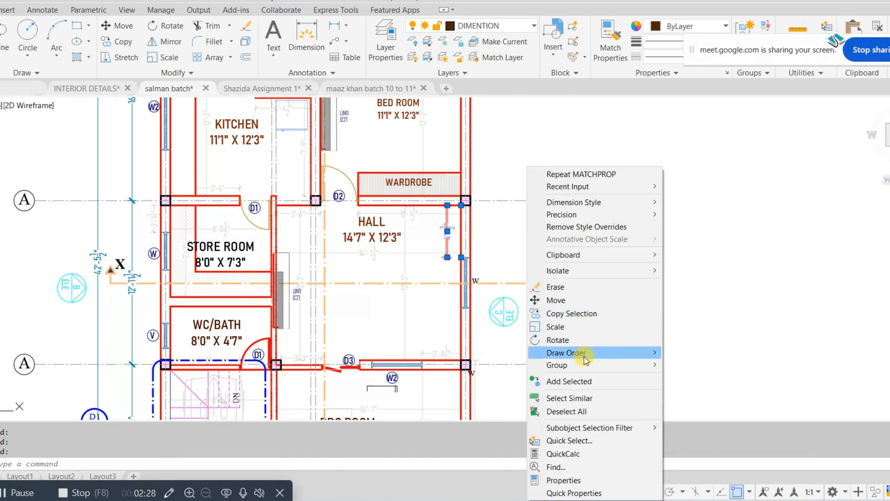
click(591, 400)
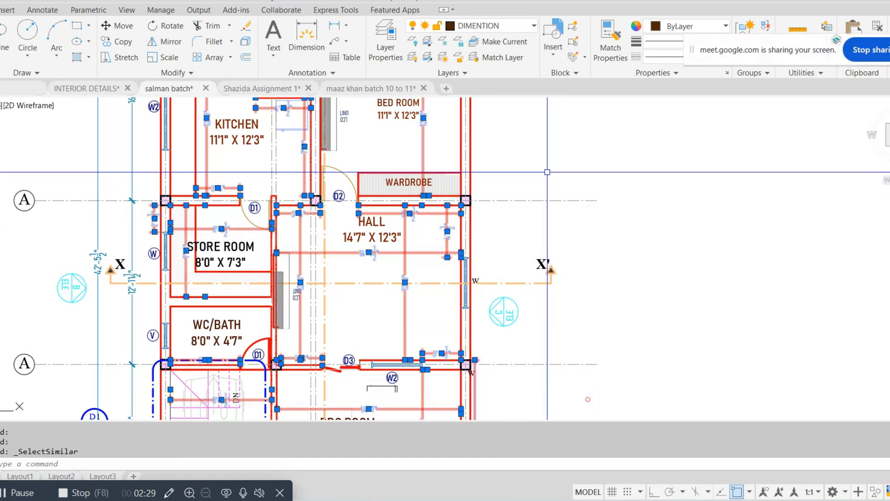
click(500, 29)
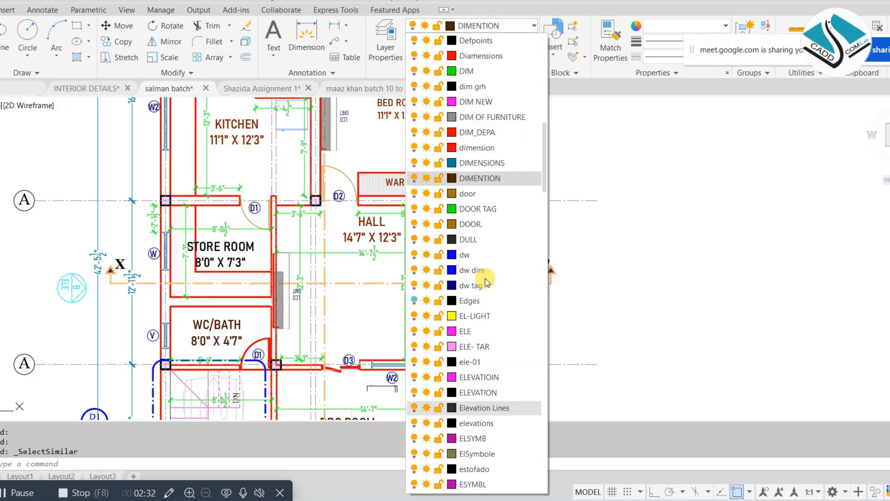
click(505, 56)
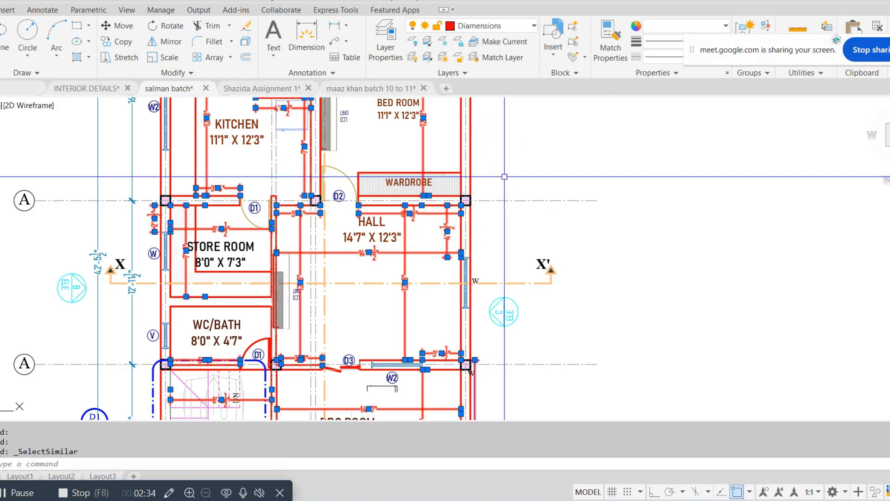
key(Escape)
Examine the dimensions across the ground floor plan and the elevation marker A below the gate.
scroll(503, 178, down, 4)
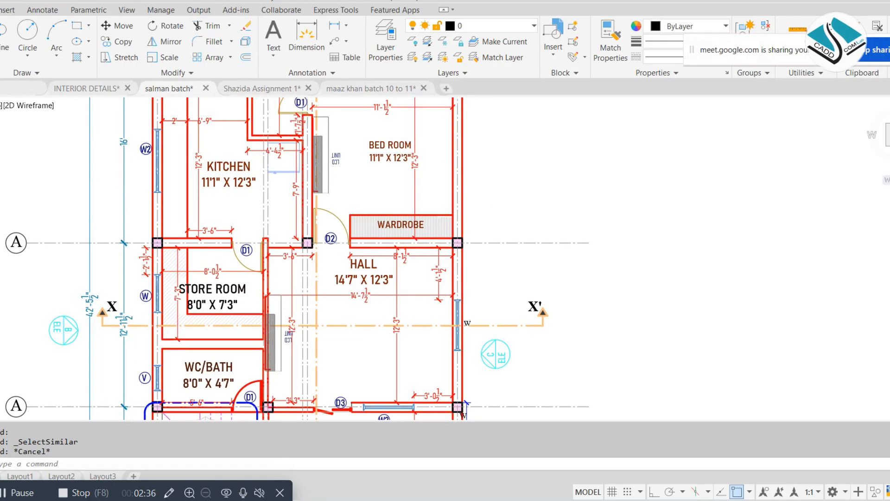
middle_drag(449, 219, 461, 325)
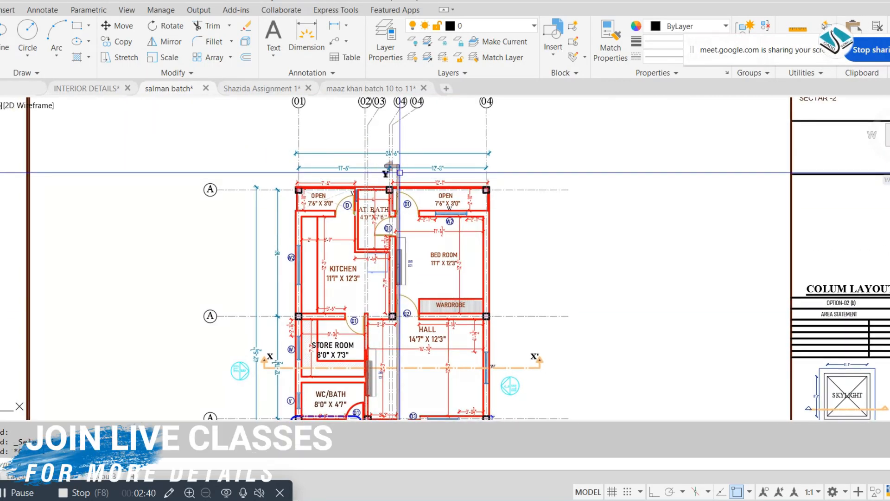
scroll(265, 219, up, 4)
scroll(385, 188, down, 2)
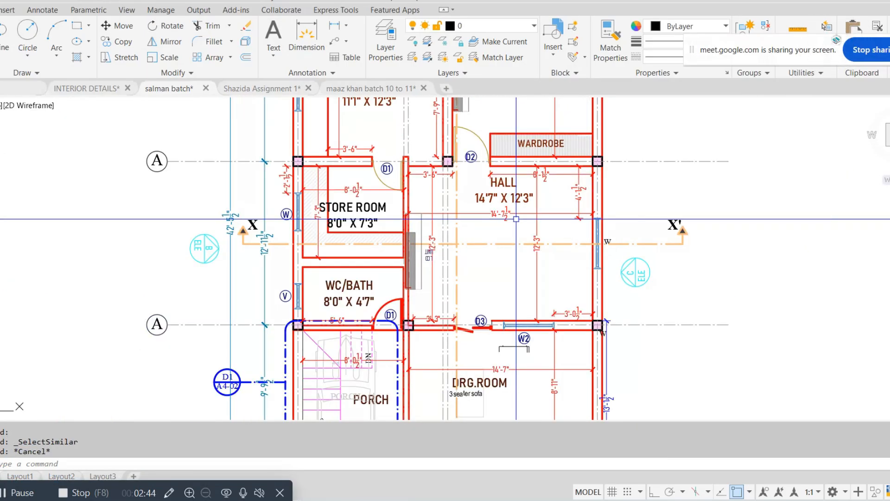
scroll(516, 219, down, 4)
scroll(533, 323, up, 5)
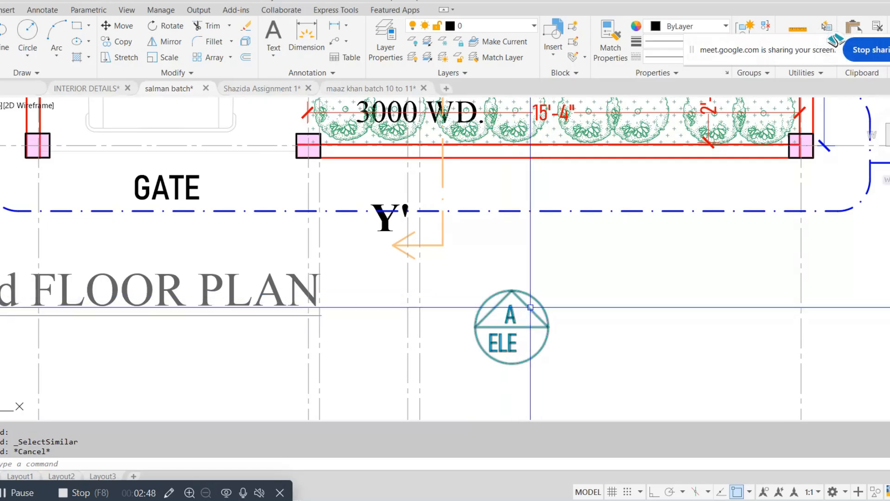
Return to the Assignment 1 drawing and review the whole house plan with its gridlines, rooms and tags.
click(269, 88)
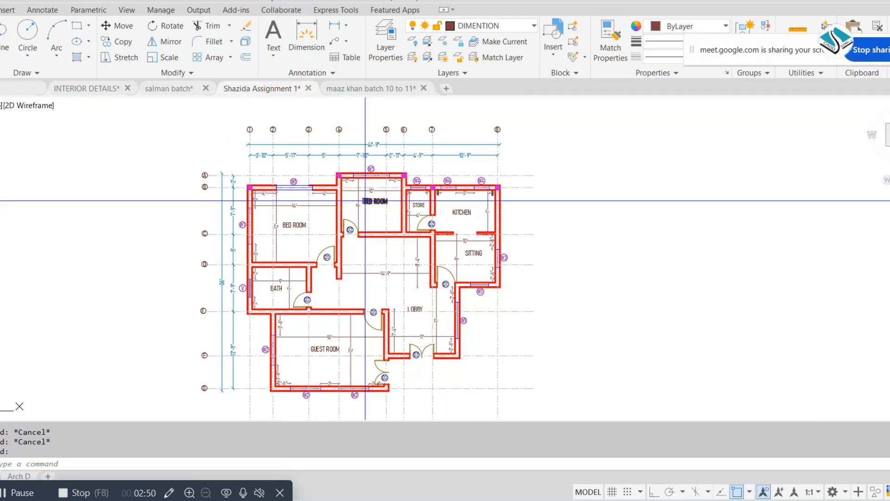
scroll(278, 212, down, 2)
scroll(277, 212, up, 4)
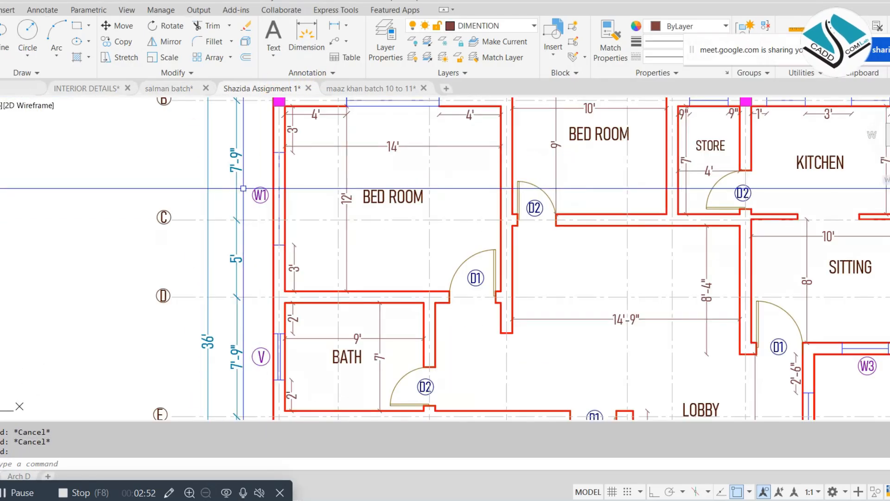
scroll(273, 216, down, 5)
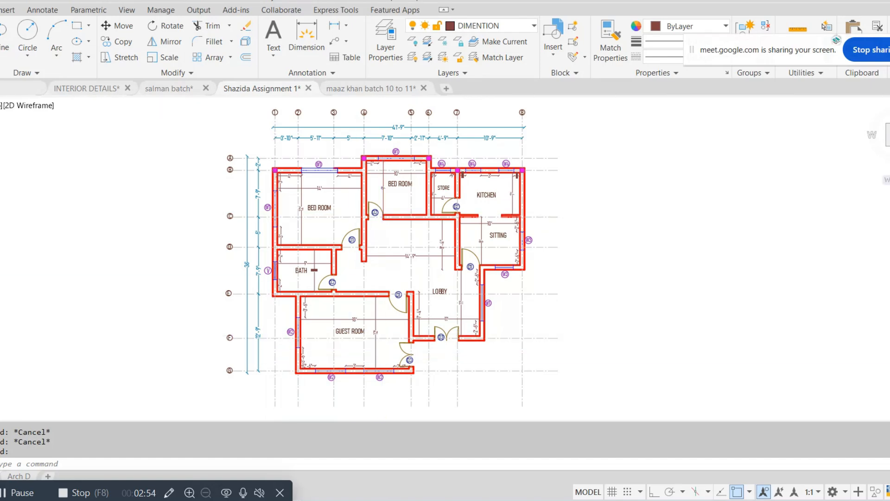
scroll(232, 186, up, 2)
scroll(220, 223, down, 2)
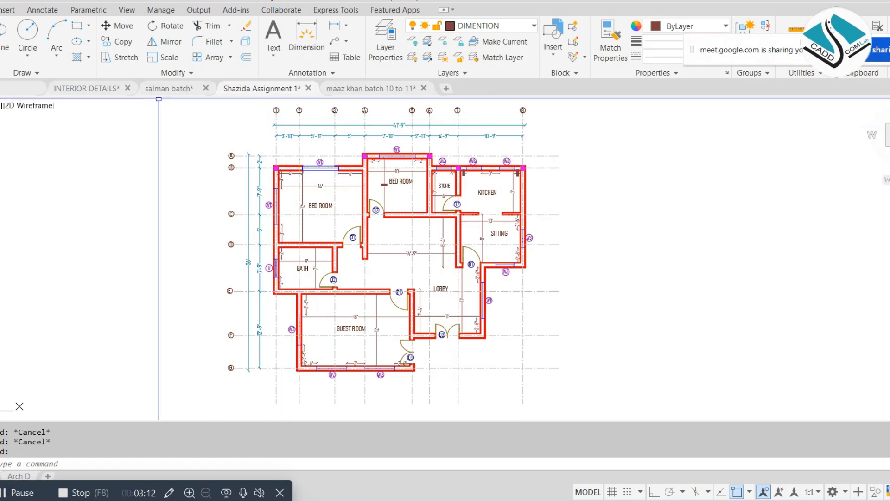
Switch back to the Ground FLOOR PLAN drawing and inspect the A ELE elevation symbol and its position below the gate.
click(167, 90)
scroll(383, 221, down, 2)
scroll(502, 277, up, 6)
middle_drag(425, 304, 457, 209)
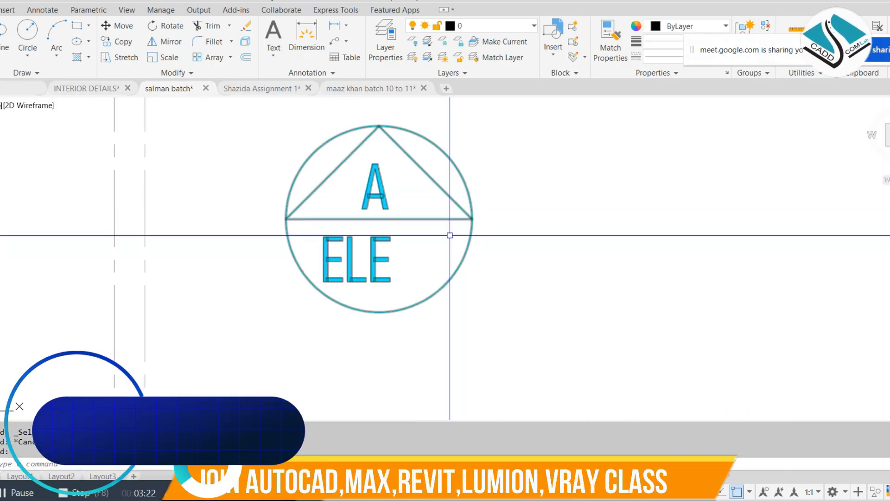
scroll(445, 220, down, 6)
scroll(430, 217, down, 3)
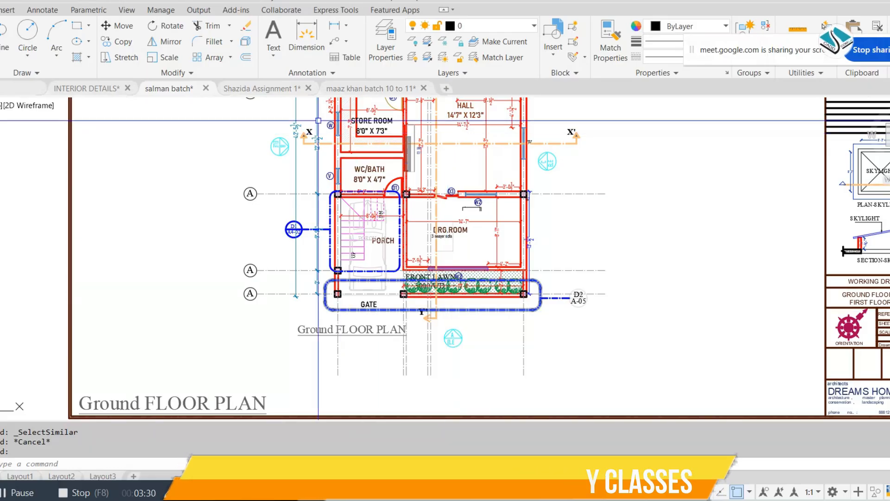
Go back to the Assignment 1 drawing and check the lobby, sitting and guest room areas around the entrances.
click(249, 89)
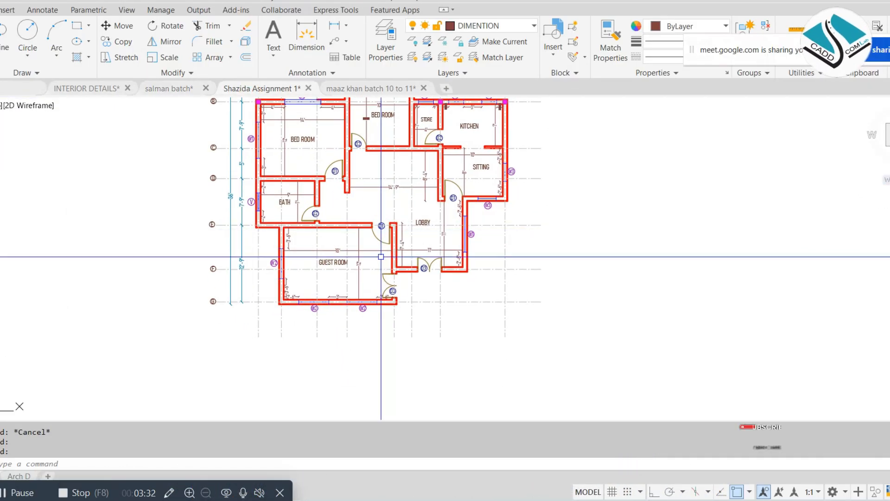
scroll(381, 256, up, 2)
middle_drag(380, 226, 356, 383)
middle_drag(469, 247, 460, 123)
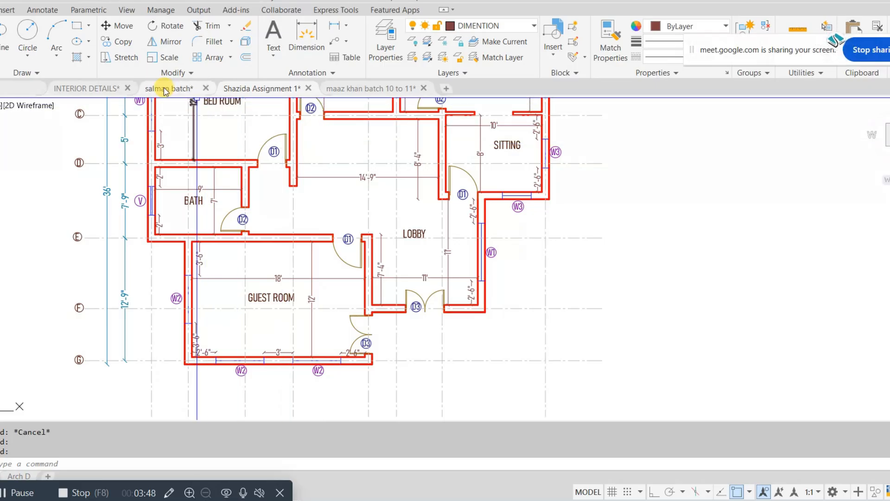
Reopen the Ground FLOOR PLAN drawing and study the front lawn planting, the gate area and the porch.
click(178, 88)
scroll(450, 293, up, 5)
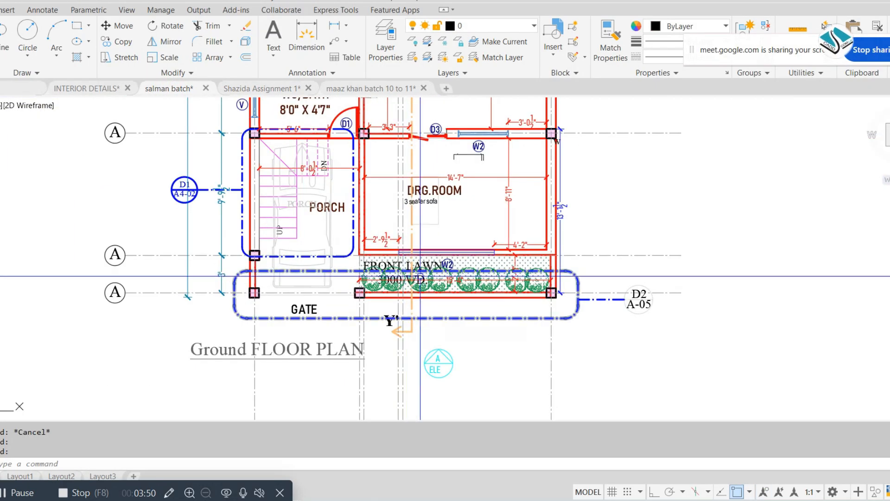
middle_drag(590, 297, 612, 280)
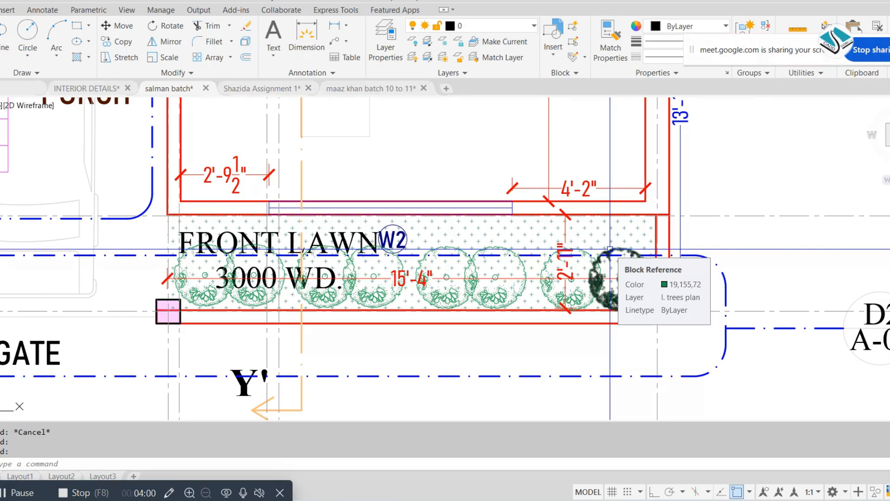
scroll(468, 272, down, 5)
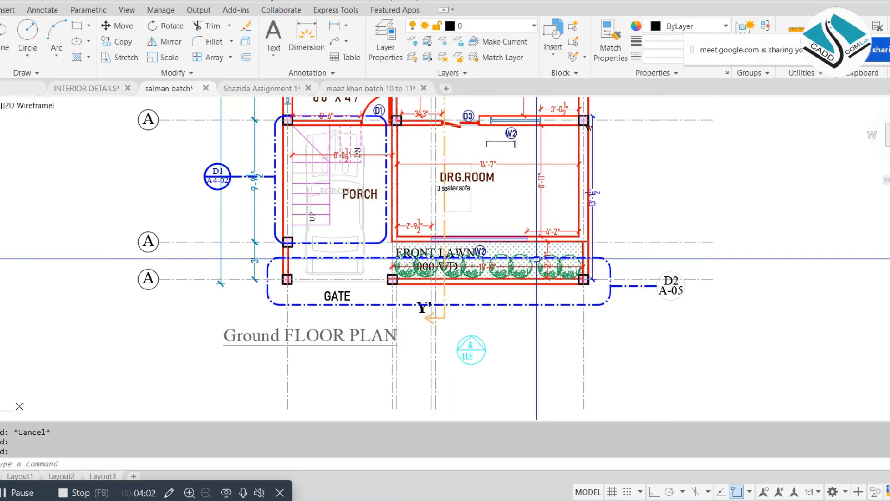
mouse_move(433, 272)
middle_down()
mouse_move(434, 299)
mouse_move(454, 318)
mouse_move(429, 328)
middle_up()
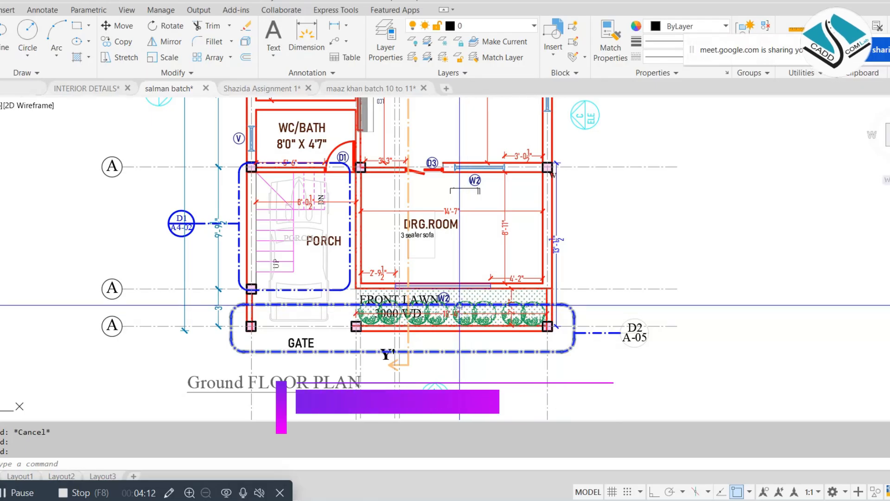
scroll(459, 306, down, 2)
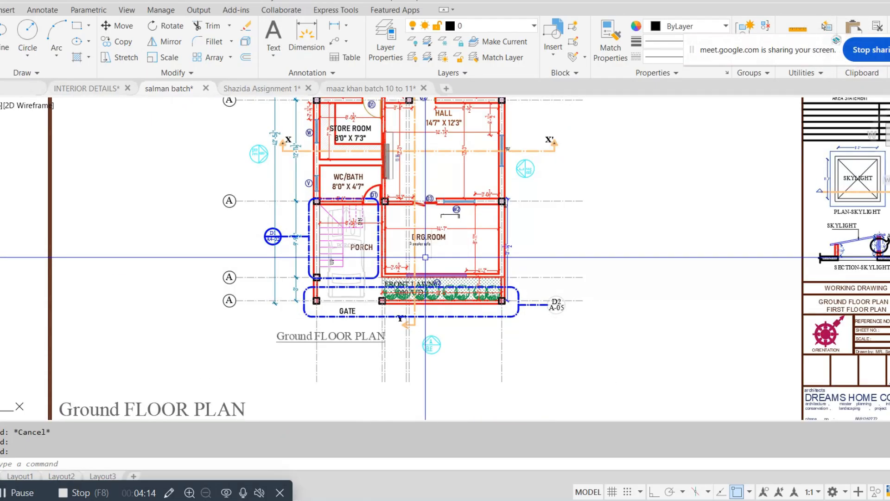
Look over the front lawn and gate again, and open the recent ARCHITECTURE DETAILS drawing for further reference.
scroll(426, 257, up, 3)
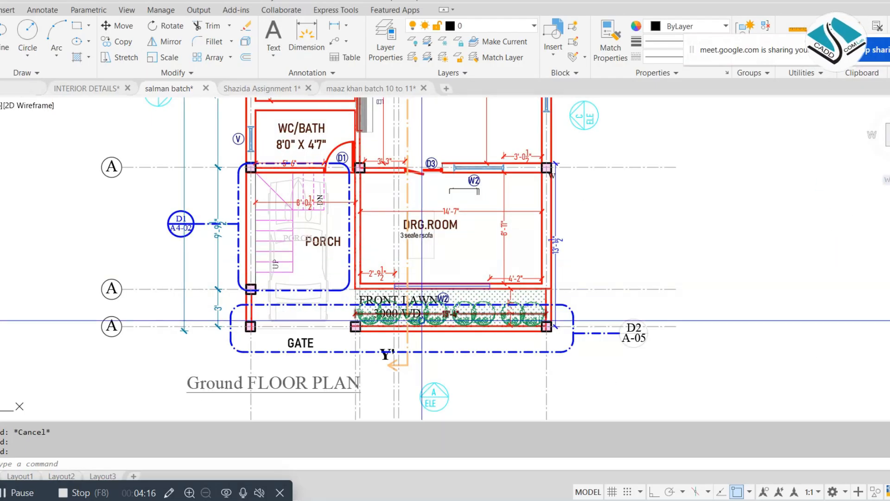
scroll(422, 319, up, 2)
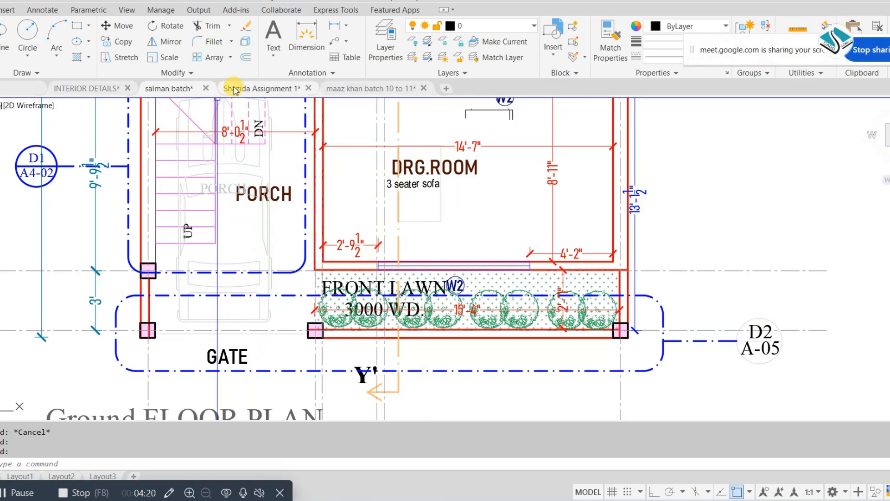
scroll(204, 181, up, 5)
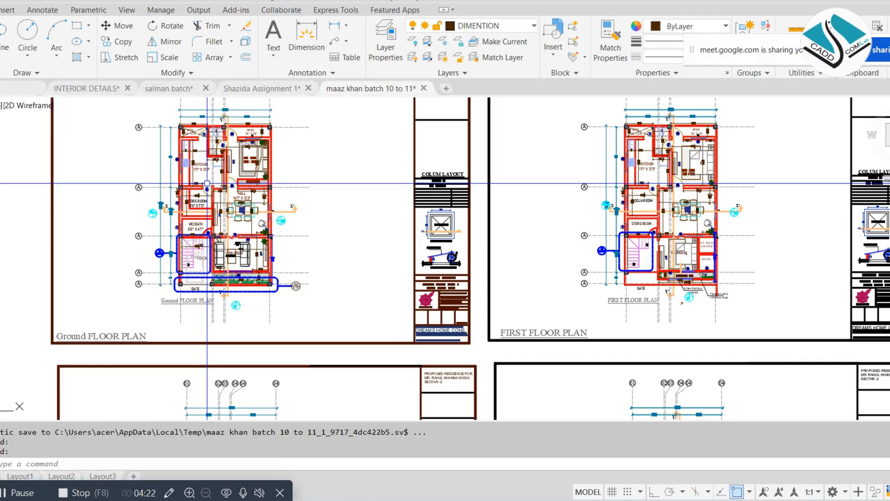
click(7, 91)
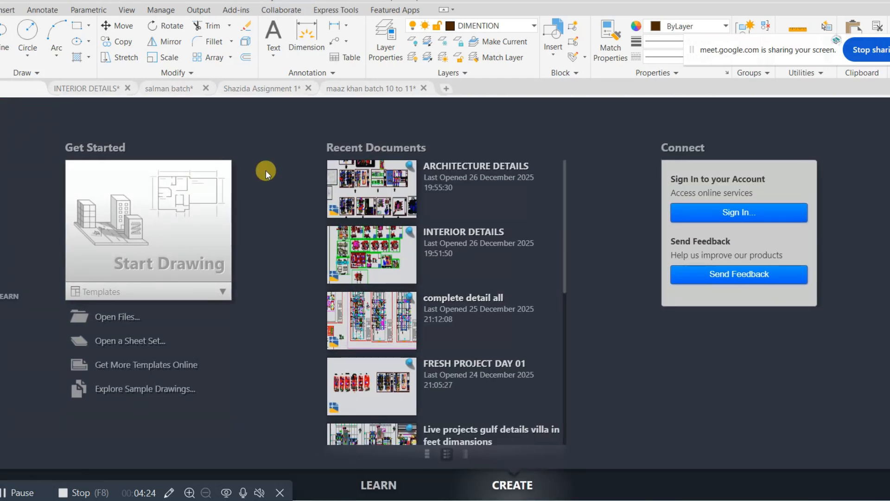
click(485, 160)
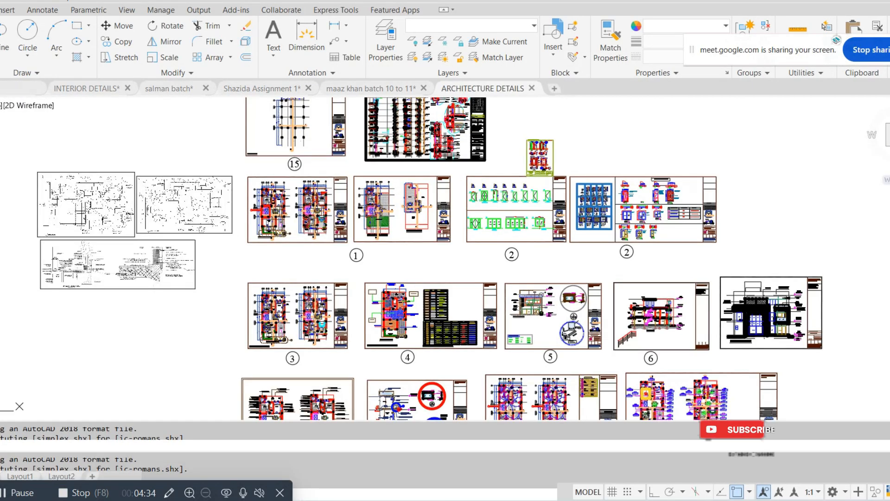
Examine the front lawn planting, veranda, main gate outline and stair detail callout in the ARCHITECTURE DETAILS drawing.
scroll(244, 186, up, 8)
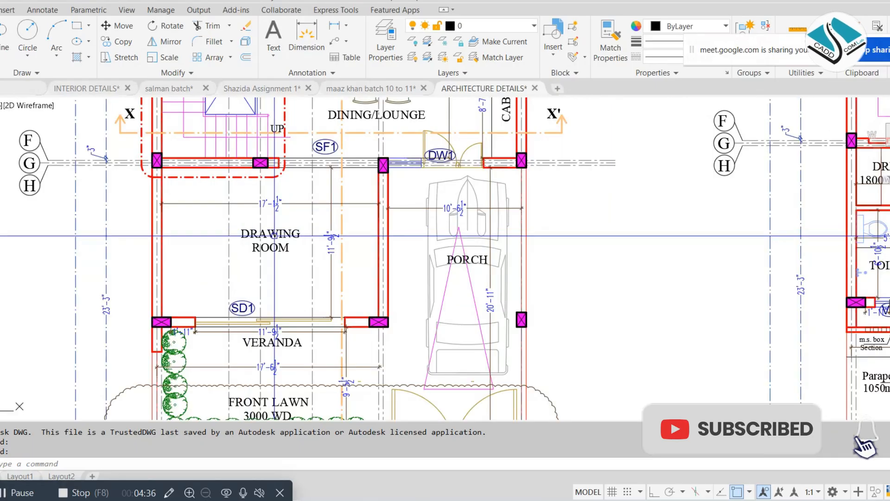
scroll(278, 241, down, 3)
scroll(374, 245, up, 3)
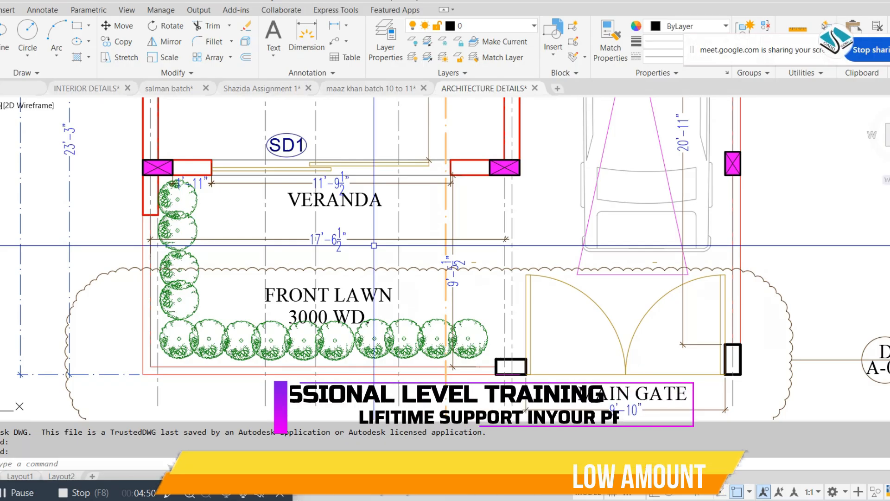
scroll(374, 245, down, 2)
scroll(366, 227, down, 3)
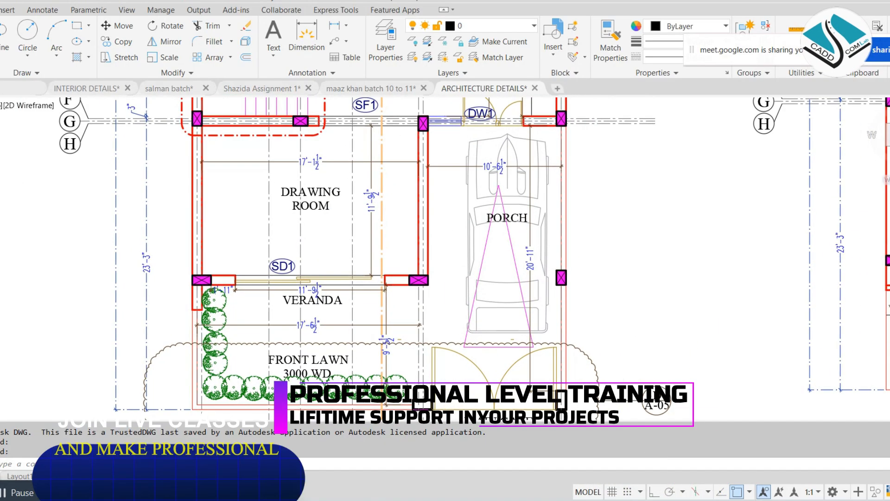
middle_drag(393, 182, 368, 305)
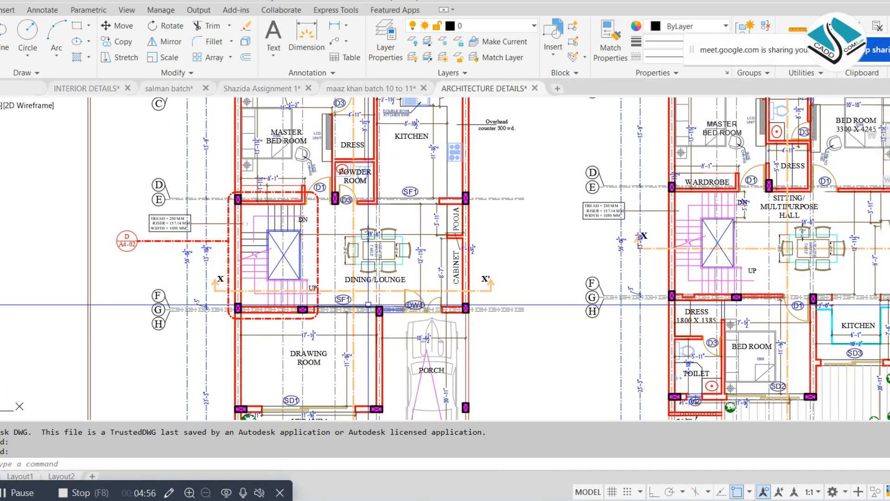
Compare the Assignment 1 house plan with the Ground FLOOR PLAN drawing, examining the latter's front lawn and D2 callout.
click(163, 91)
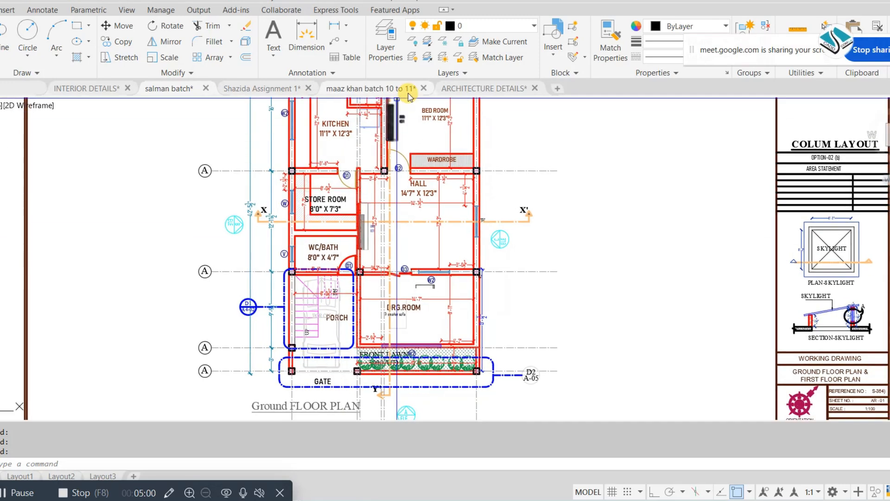
click(279, 89)
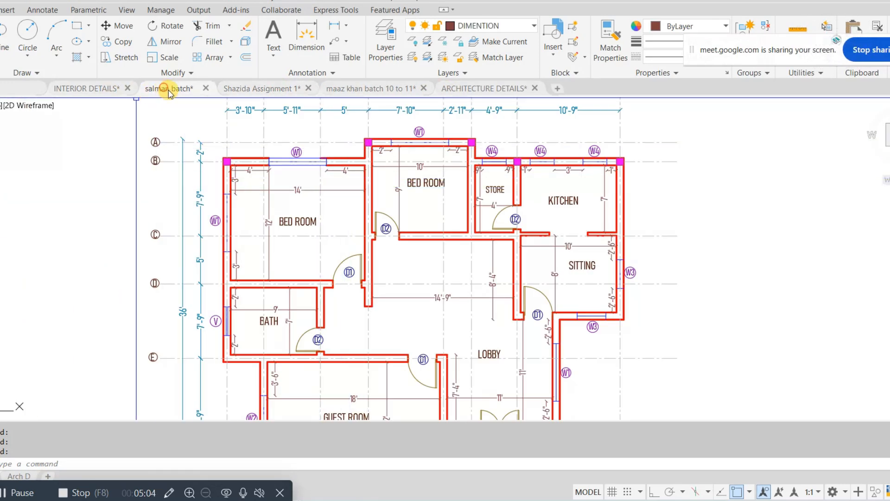
click(168, 90)
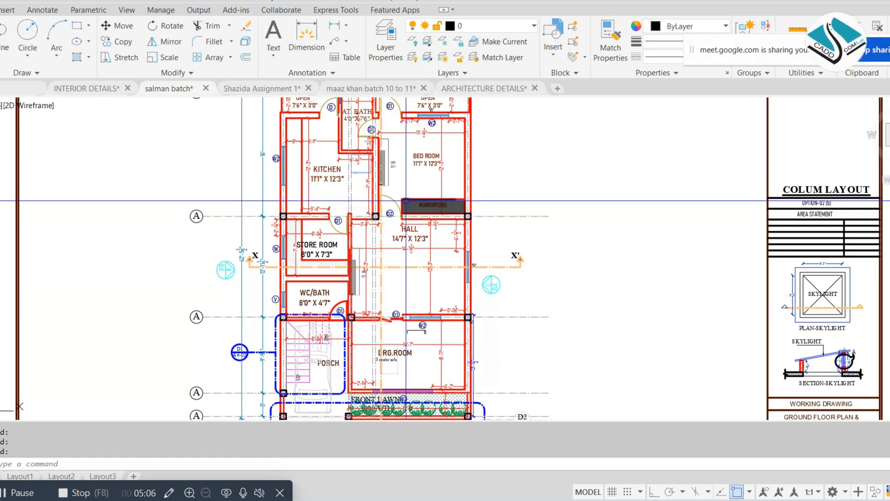
middle_drag(406, 201, 398, 239)
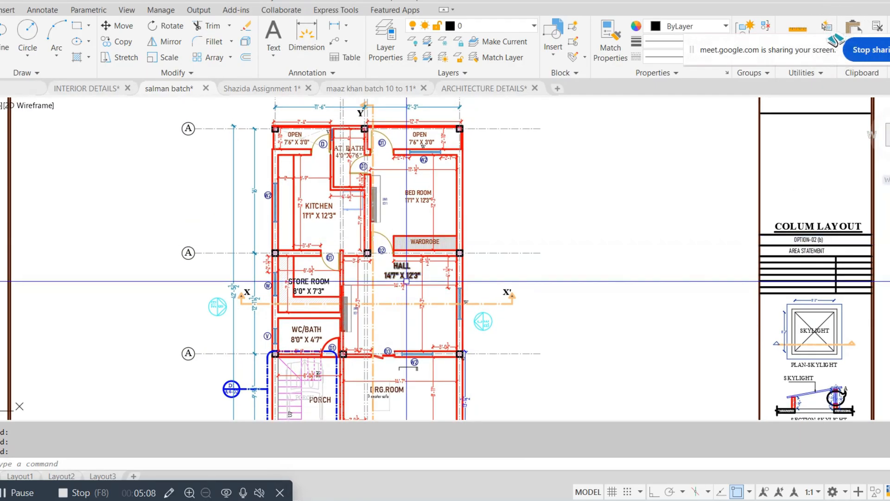
middle_drag(408, 280, 405, 145)
scroll(372, 353, up, 6)
scroll(507, 280, down, 2)
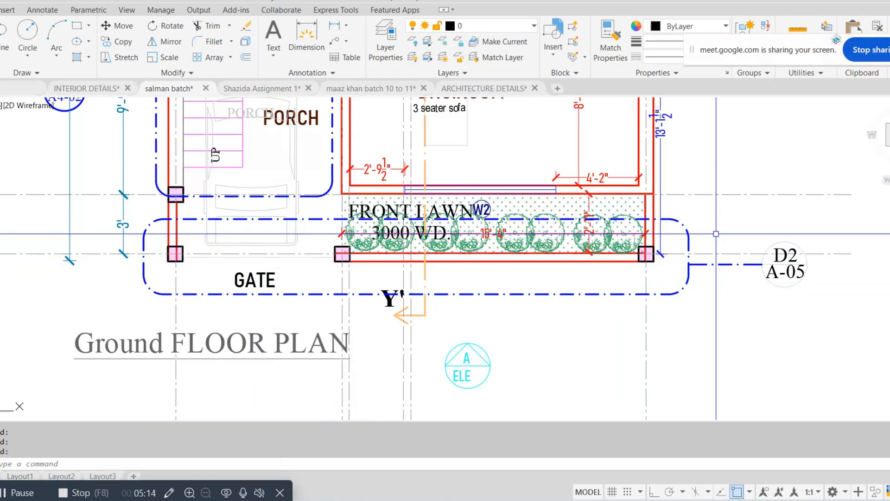
Set the D2 / A-05 tag circle's colour to blue and assign it to the dw dim layer.
click(784, 242)
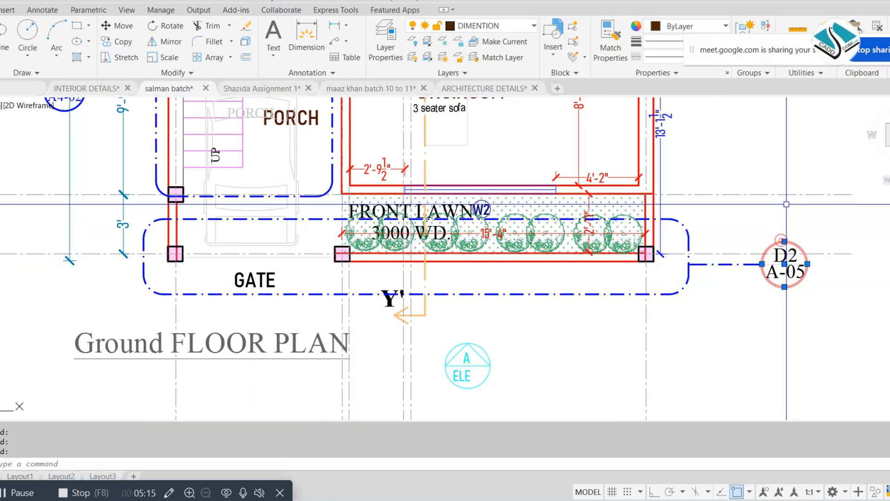
click(697, 27)
click(705, 156)
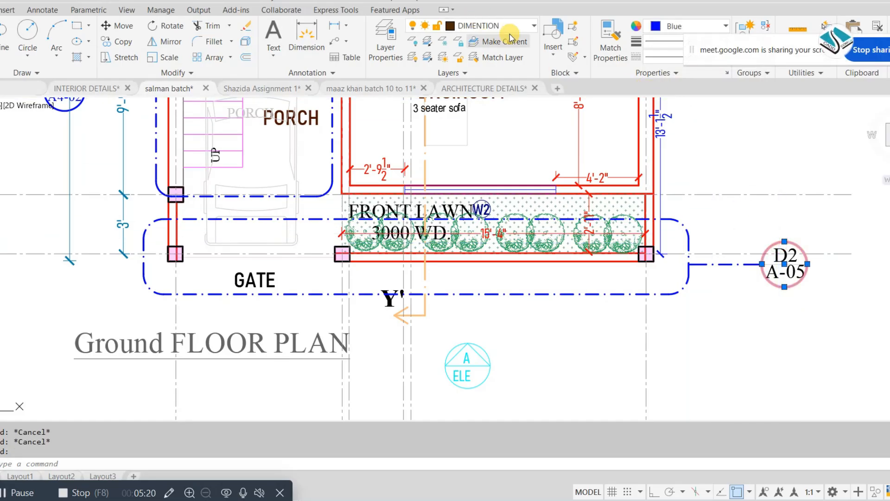
click(491, 26)
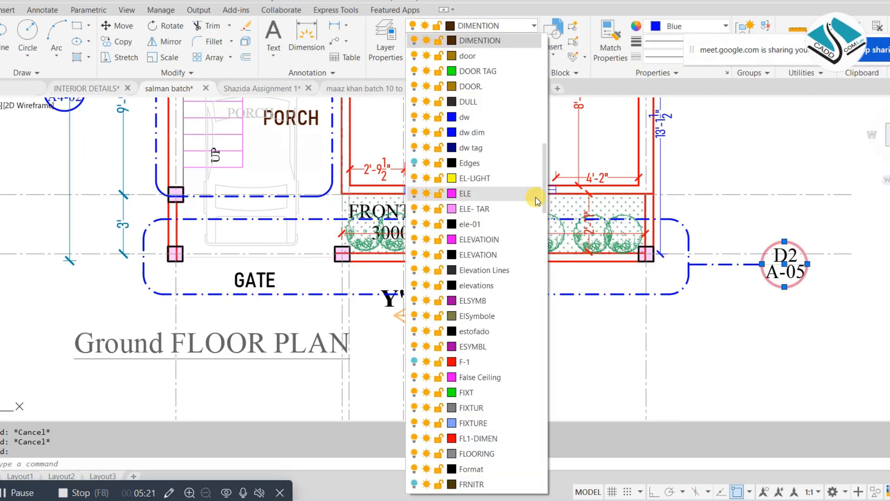
click(517, 135)
key(Escape)
key(Escape)
middle_drag(678, 247, 636, 248)
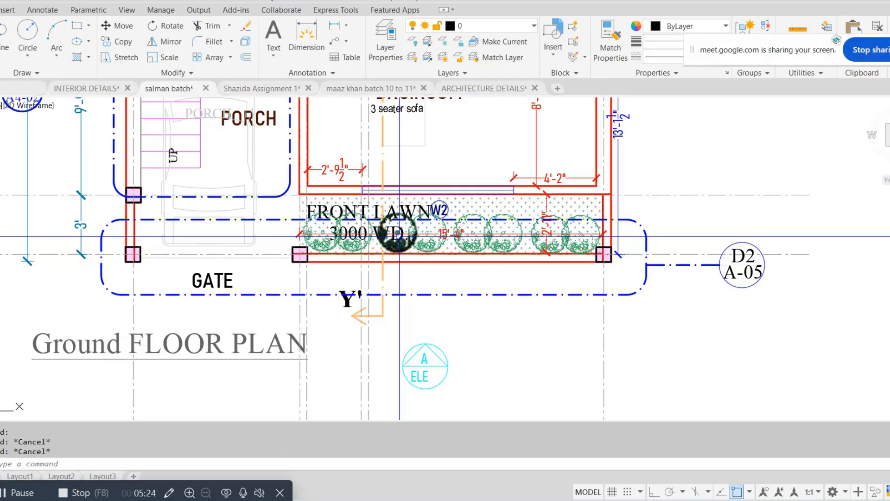
scroll(399, 237, down, 2)
click(440, 276)
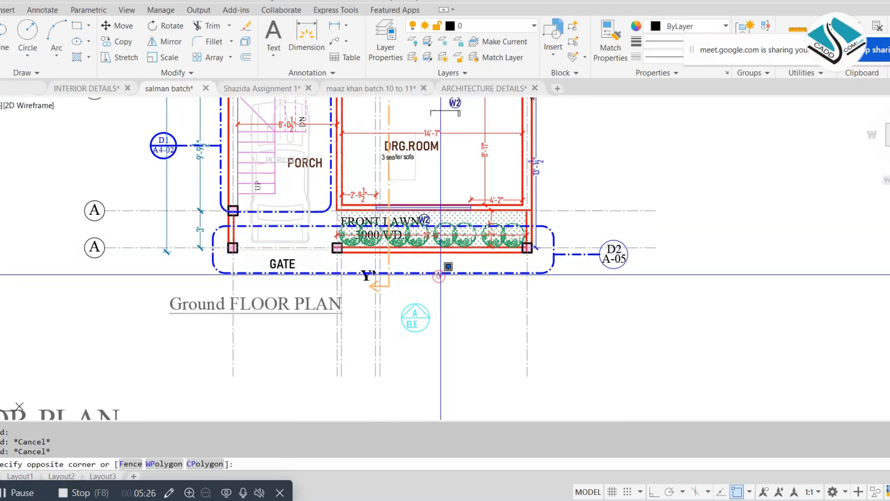
key(Escape)
click(440, 273)
key(Escape)
key(Escape)
text(rev)
key(Return)
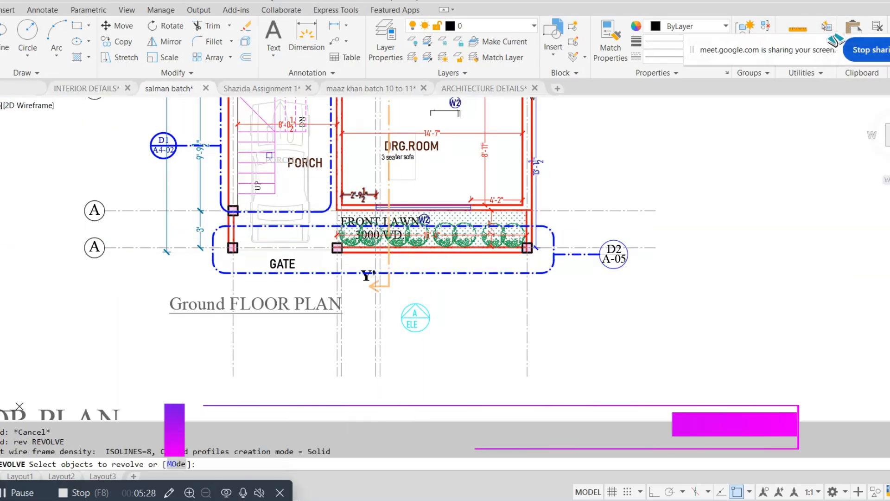
key(Escape)
key(Escape)
key(Escape)
scroll(343, 193, down, 3)
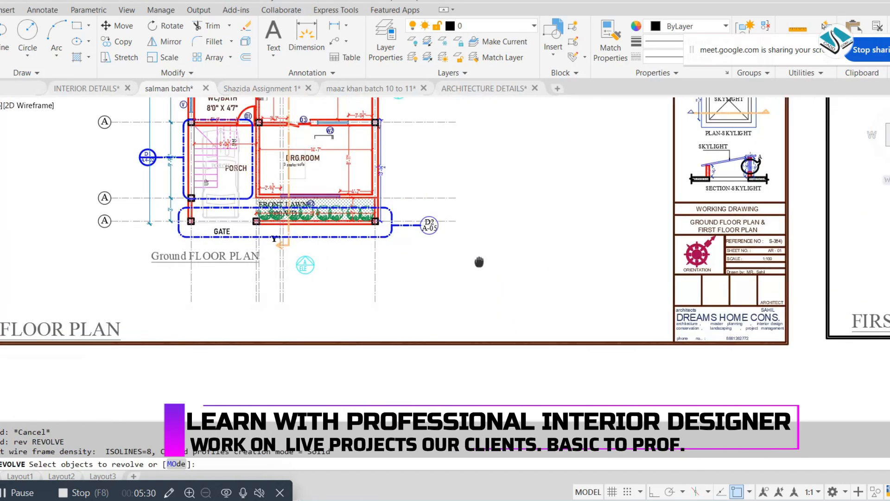
scroll(479, 252, up, 5)
text(rev)
key(Return)
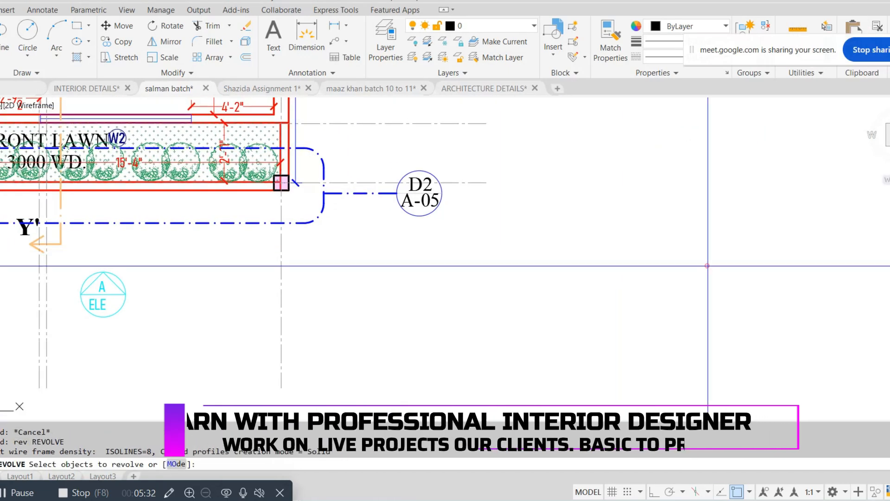
text(re)
key(Escape)
key(Escape)
text(v)
key(Return)
key(Escape)
key(Escape)
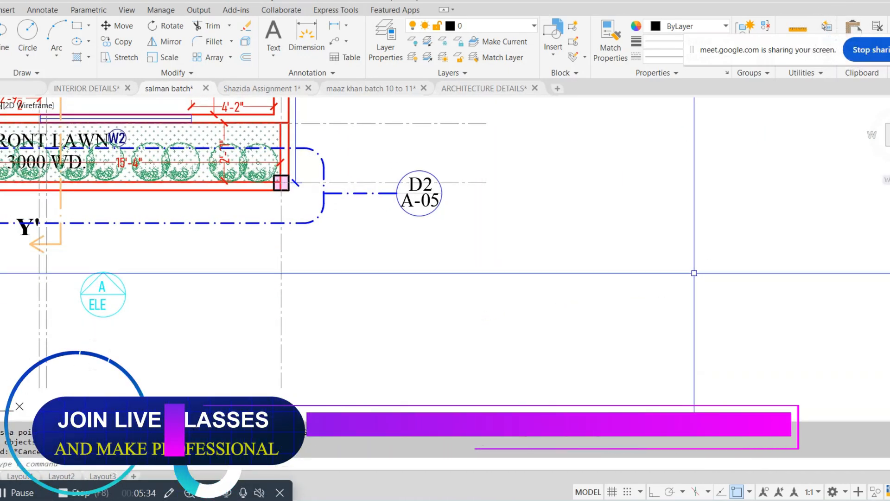
text(rev)
key(Return)
key(Escape)
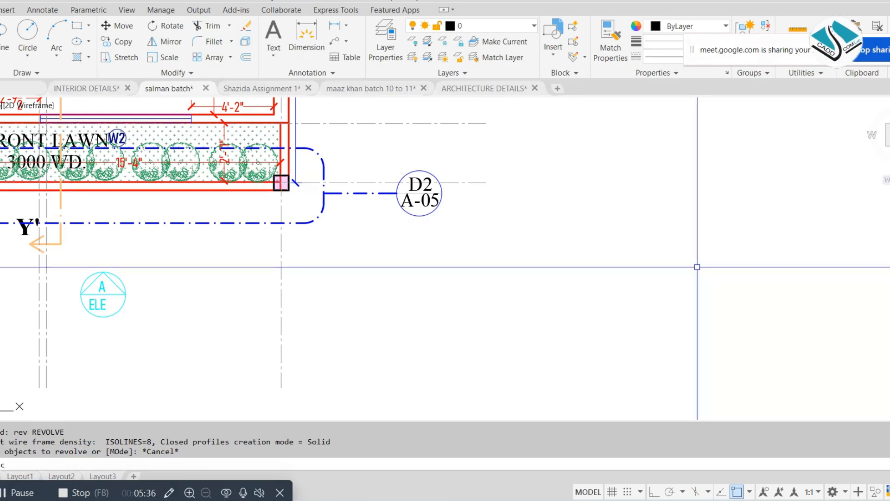
Draw a long horizontal rectangle in the empty area below the D2 / A-05 tag.
text(rec)
key(Return)
click(746, 255)
click(403, 330)
key(Escape)
key(Escape)
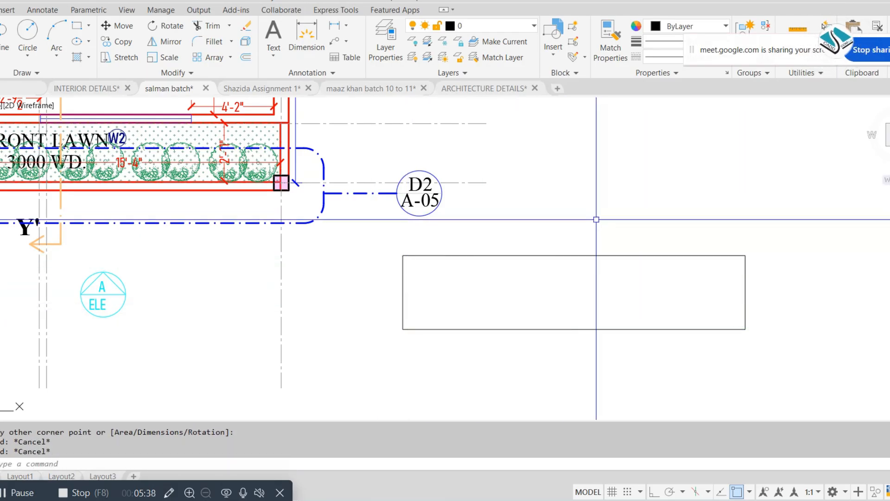
Give the new rectangle a blue colour, a 0.30 mm lineweight and a dashed linetype.
click(597, 220)
click(541, 290)
click(687, 29)
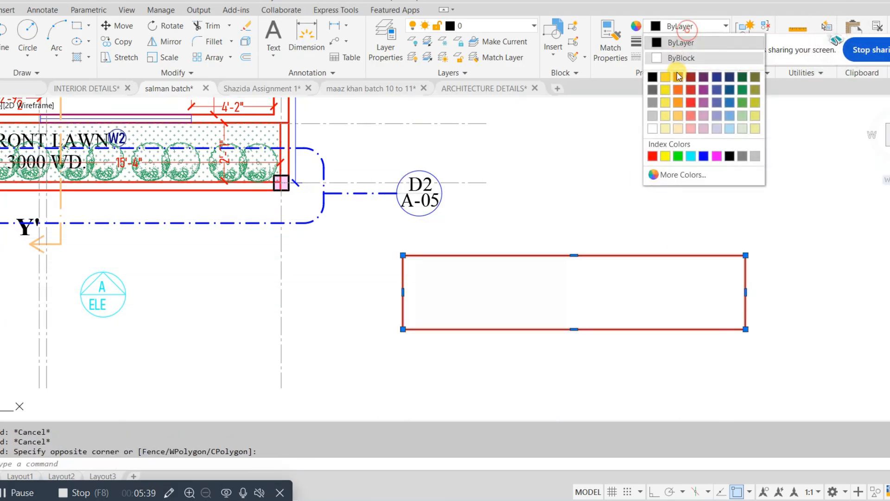
click(711, 156)
click(673, 42)
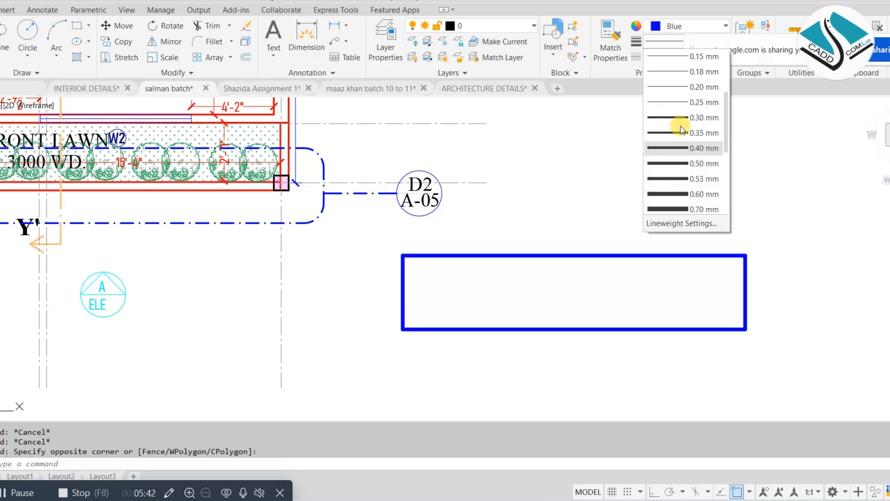
click(680, 115)
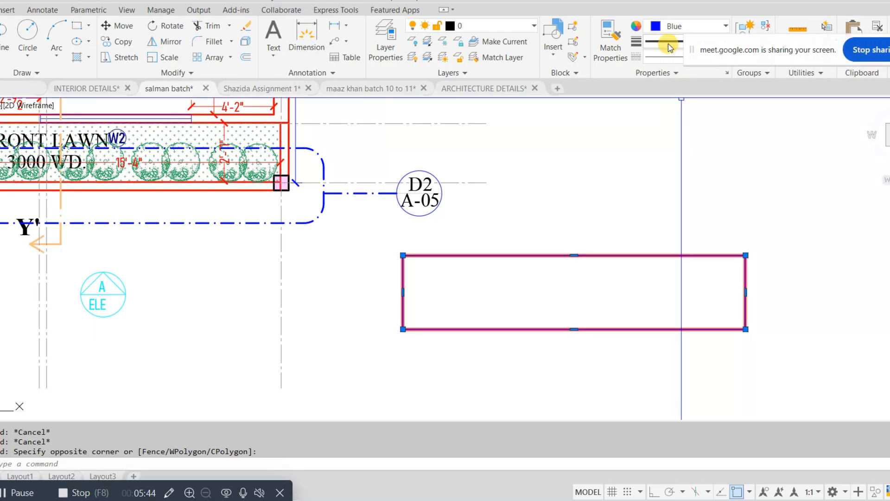
click(668, 56)
click(713, 119)
key(Escape)
key(Escape)
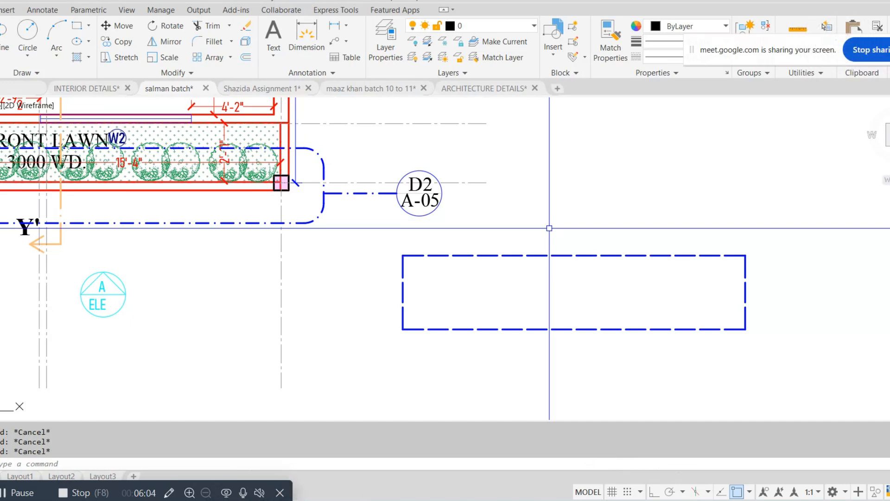
Fillet the dashed rectangle's two left corners with a radius of 1'-8 13/16" picked from its upper-left corner.
text(f)
key(Return)
text(r)
key(Return)
scroll(441, 254, up, 2)
click(380, 255)
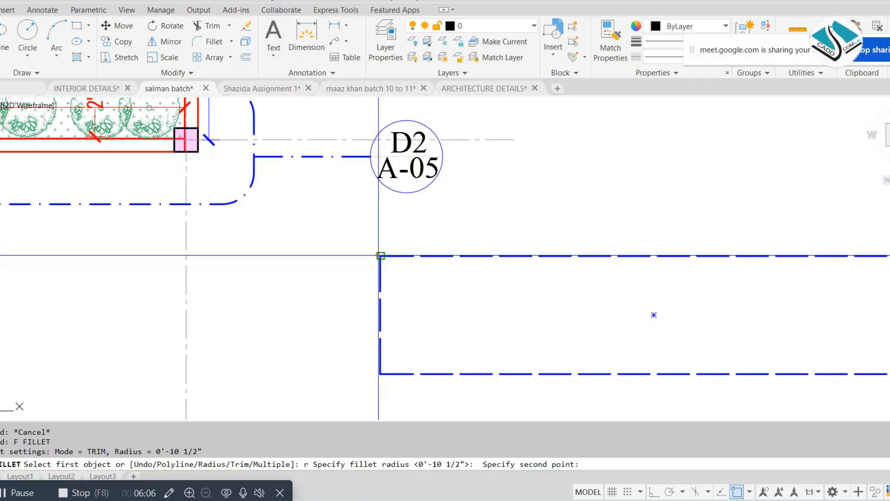
click(434, 257)
click(434, 256)
click(381, 302)
key(Return)
click(380, 339)
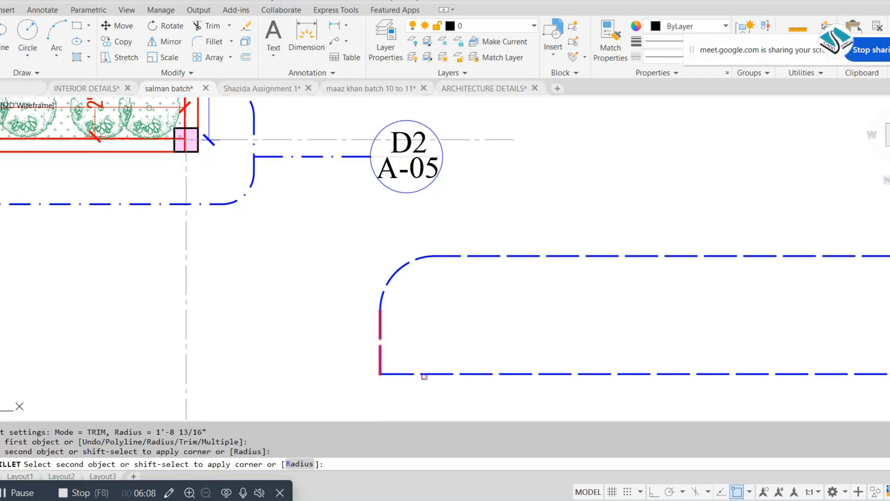
click(426, 372)
click(426, 373)
Fillet the two right corners of the dashed rectangle with the same radius.
scroll(395, 297, down, 4)
scroll(510, 293, up, 4)
key(Escape)
key(Return)
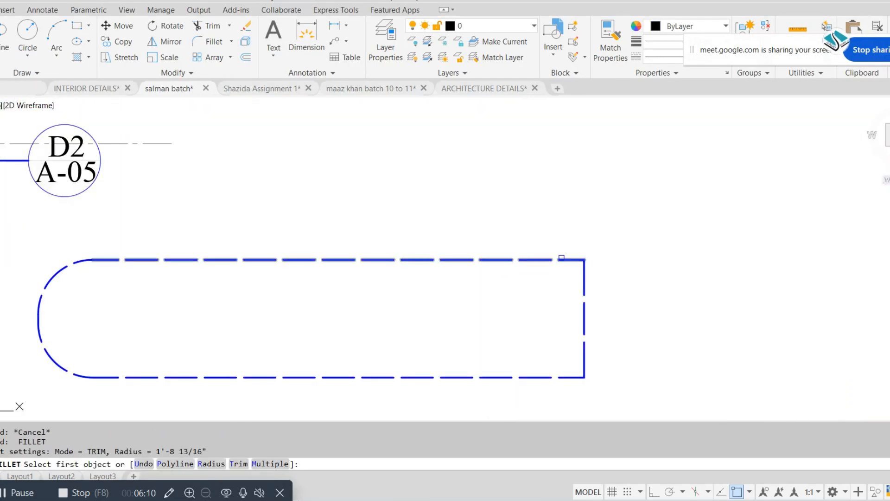
click(560, 258)
click(583, 286)
key(Return)
click(569, 376)
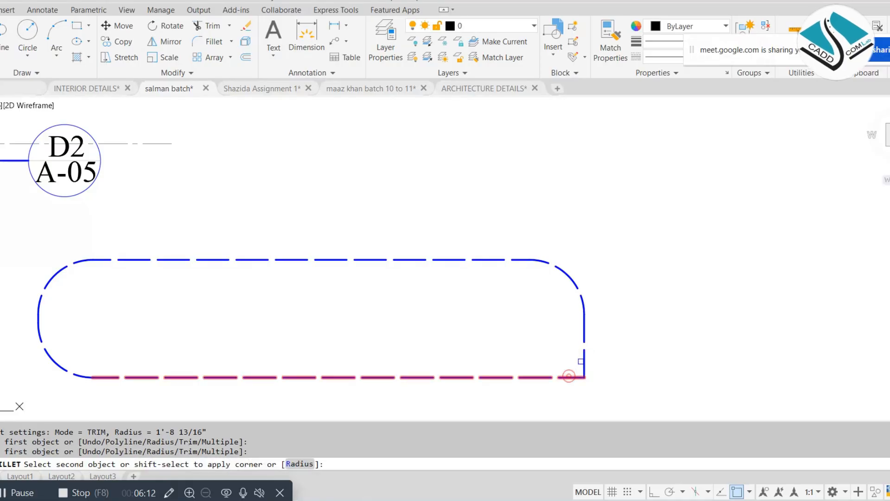
click(583, 342)
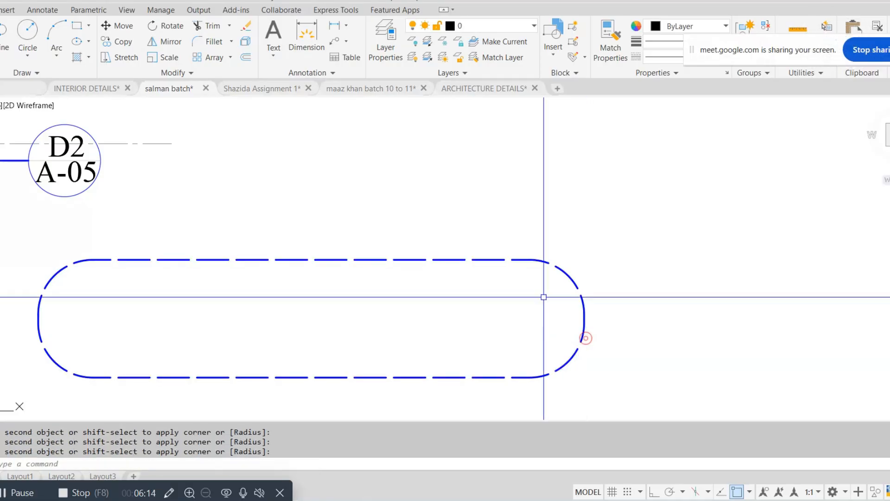
Erase the rounded dashed rectangle below the D2 / A-05 tag.
key(Escape)
scroll(543, 298, down, 4)
scroll(353, 252, up, 3)
scroll(362, 205, down, 2)
click(662, 263)
click(483, 330)
text(e)
key(Return)
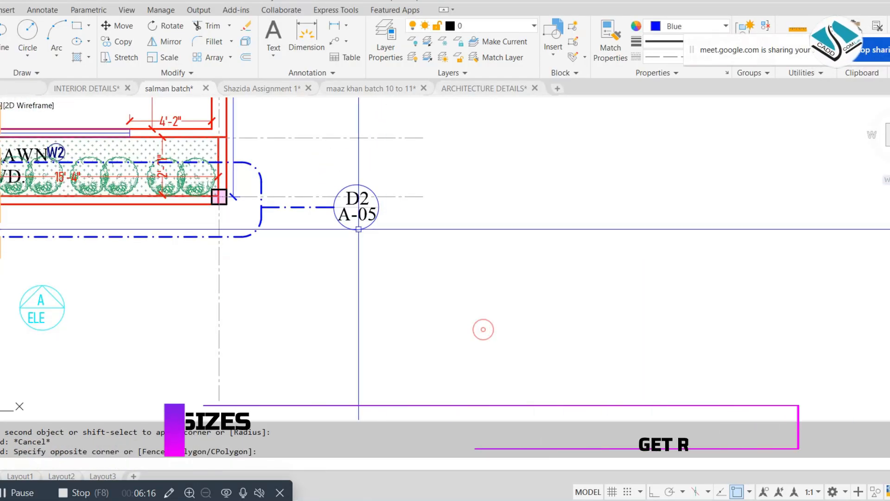
Review the dashed D2 / A-05 callout around the front lawn and the rest of the ground floor plan up to its full sheet.
scroll(341, 204, up, 2)
mouse_move(341, 205)
middle_down()
mouse_move(353, 200)
mouse_move(365, 227)
middle_up()
scroll(520, 289, down, 4)
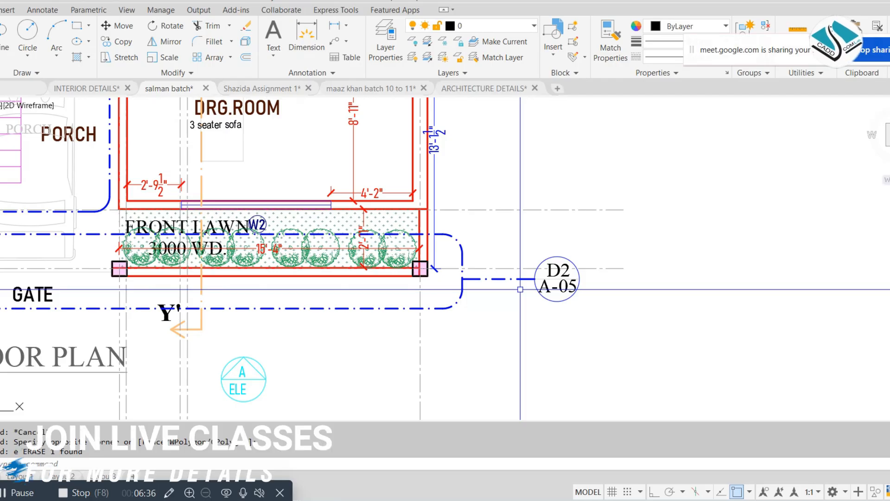
scroll(477, 288, down, 2)
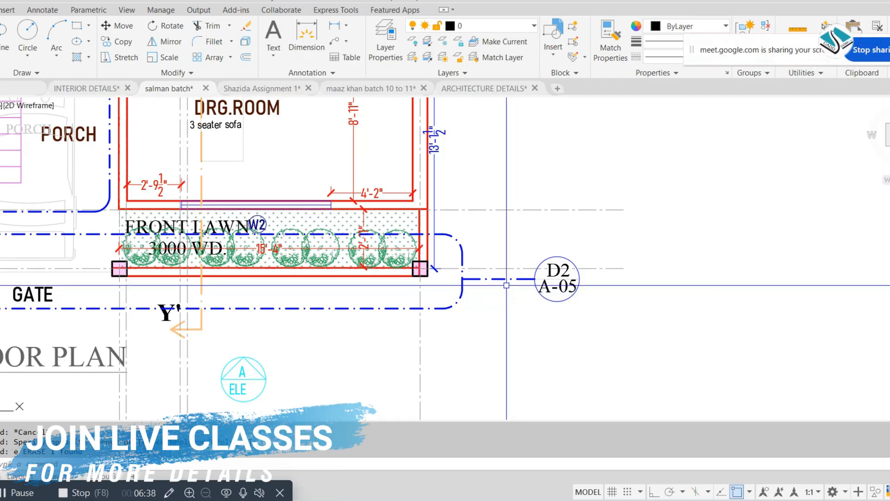
scroll(476, 288, down, 2)
middle_drag(421, 277, 424, 370)
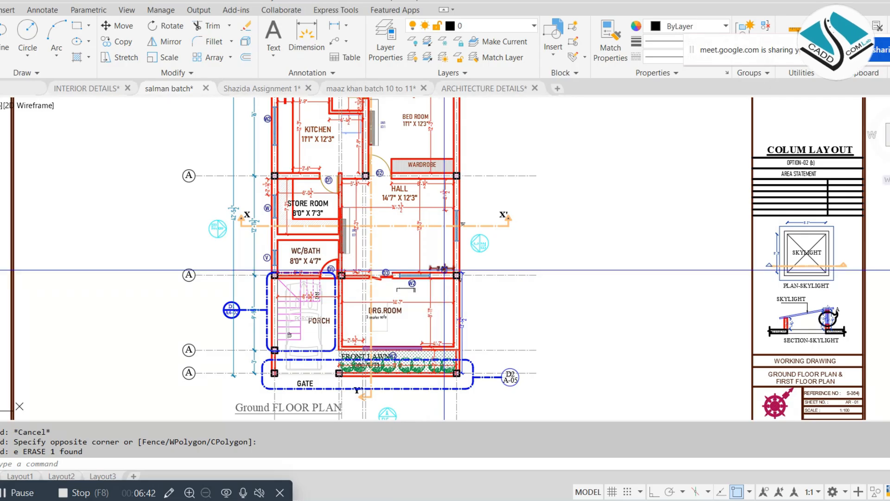
middle_drag(353, 114, 352, 196)
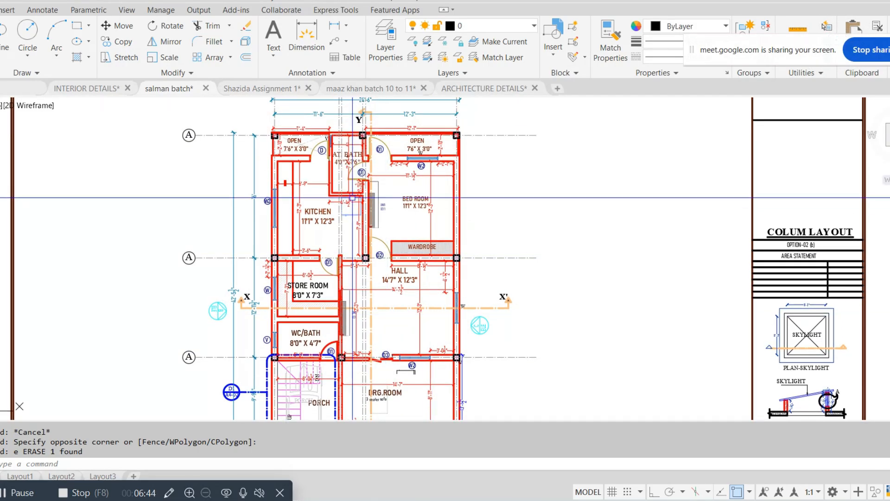
scroll(359, 179, down, 2)
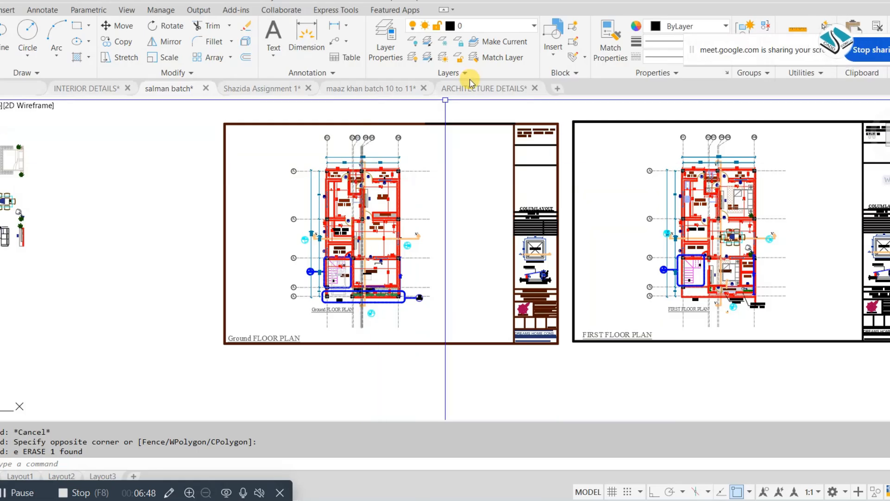
Switch to the assignment drawing and check the opening-angle options of the D1 door between lobby and sitting room, choosing Open 90º.
click(289, 90)
scroll(372, 197, down, 2)
scroll(372, 197, up, 2)
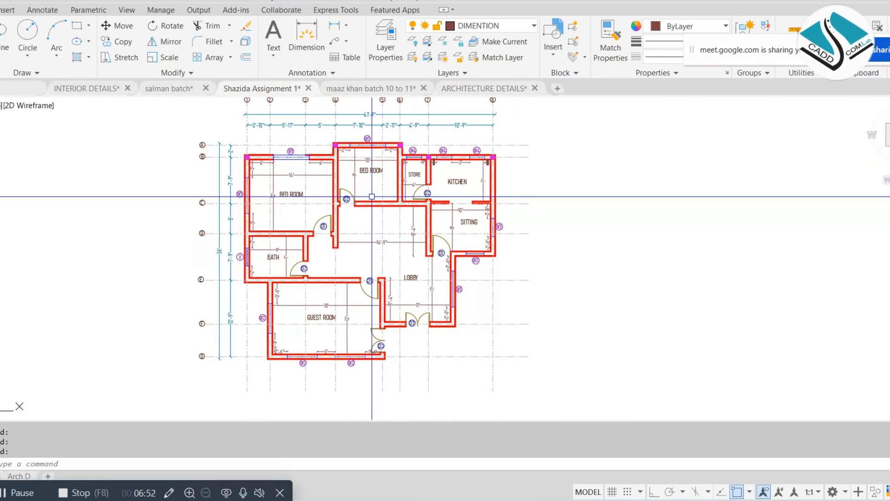
scroll(474, 253, up, 10)
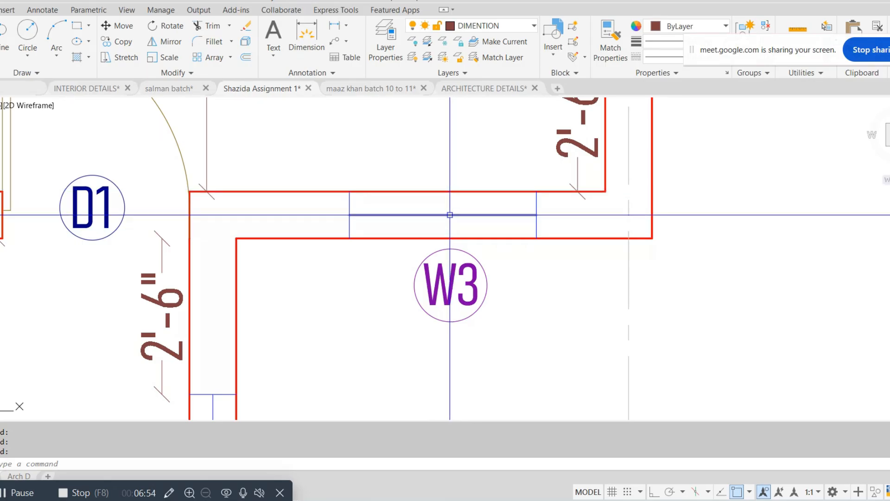
scroll(450, 214, down, 5)
scroll(370, 176, up, 4)
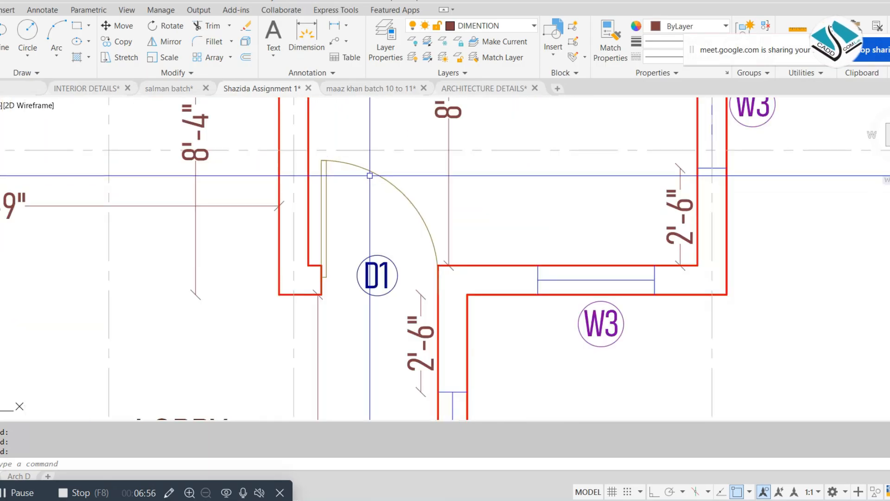
click(430, 219)
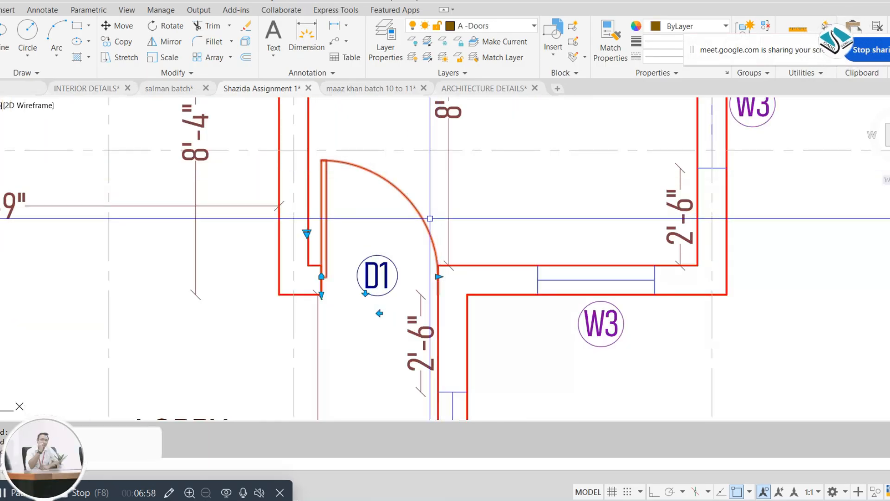
click(306, 233)
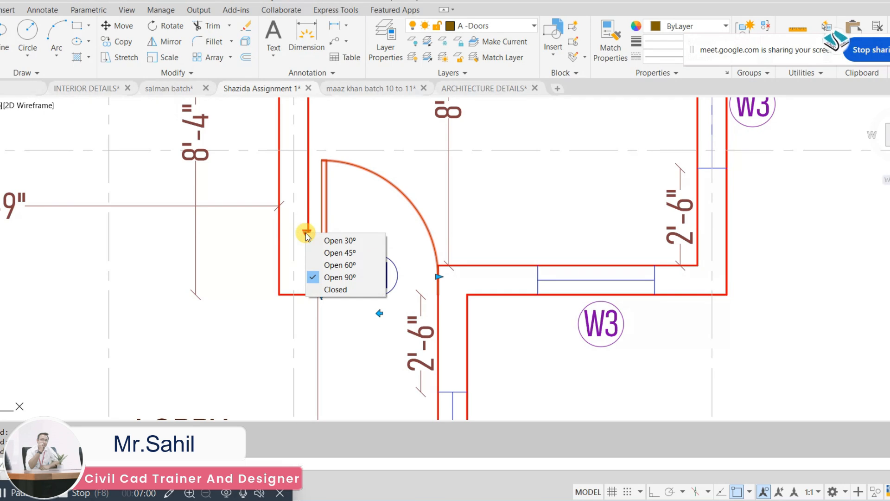
click(344, 277)
scroll(432, 255, down, 6)
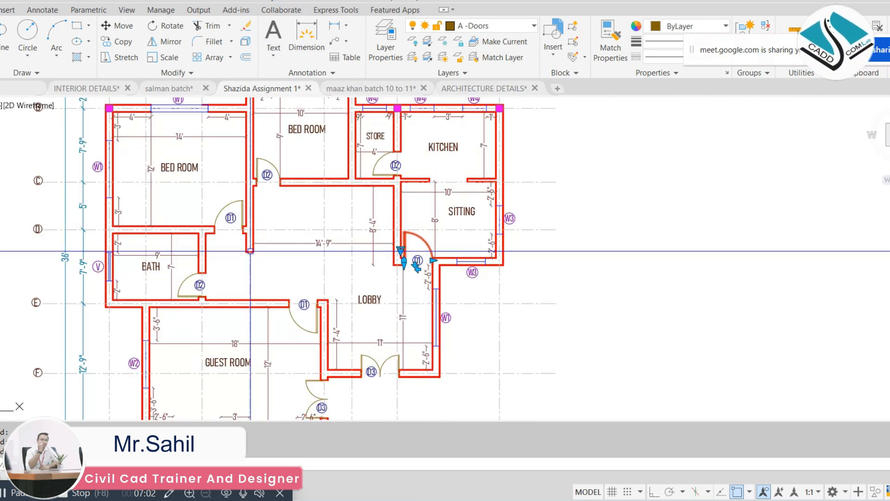
Set the D1 door of the larger bedroom above the bath to Open 45º.
scroll(232, 209, up, 4)
click(235, 220)
scroll(236, 221, up, 5)
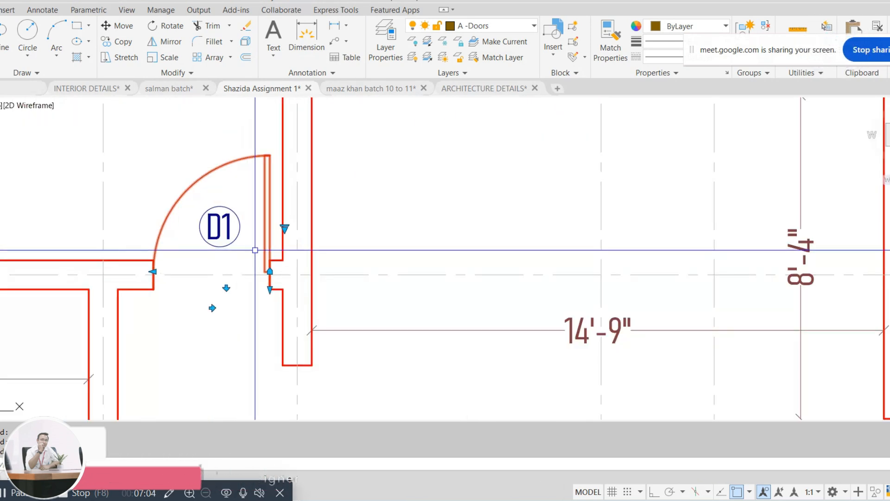
middle_drag(255, 250, 378, 259)
scroll(387, 259, up, 2)
key(Escape)
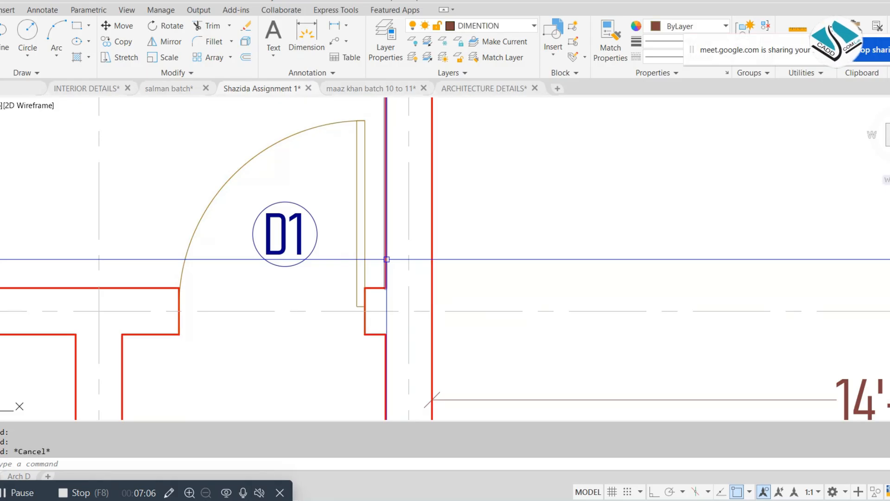
click(387, 259)
click(389, 238)
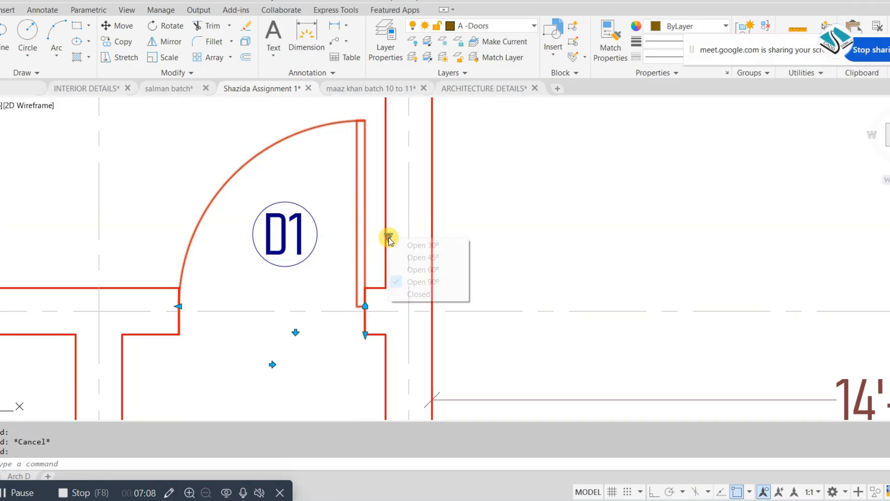
click(423, 258)
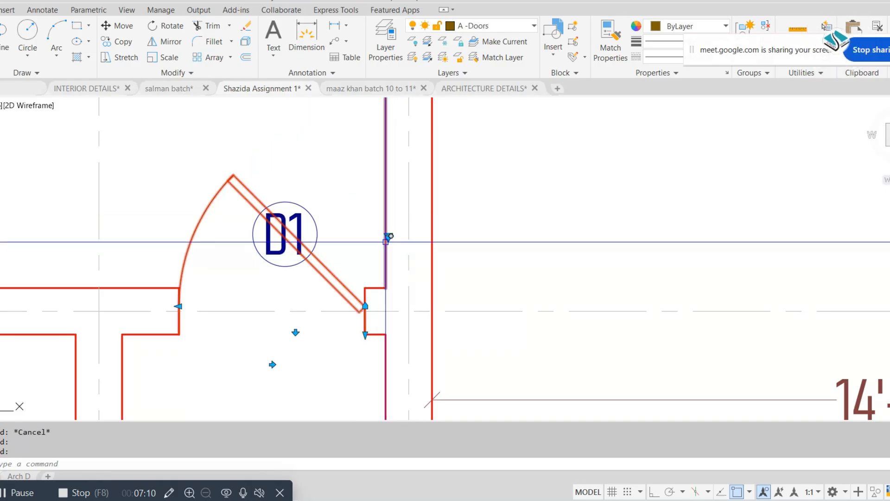
Set the larger bedroom's D1 door back to Open 90º and deselect it.
click(388, 237)
click(440, 281)
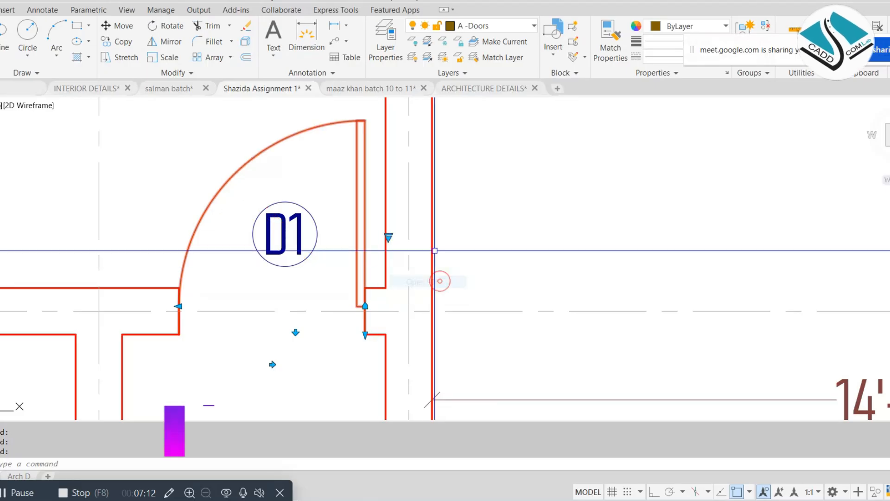
scroll(447, 246, down, 3)
key(Escape)
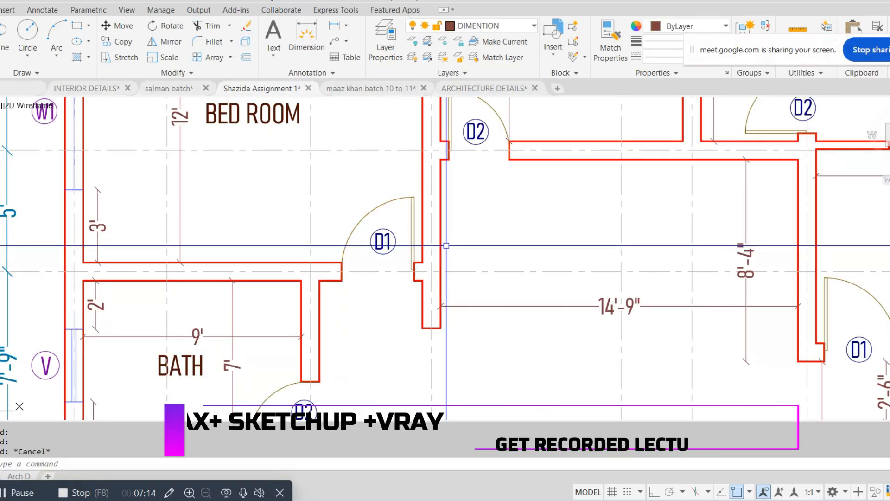
scroll(446, 246, down, 4)
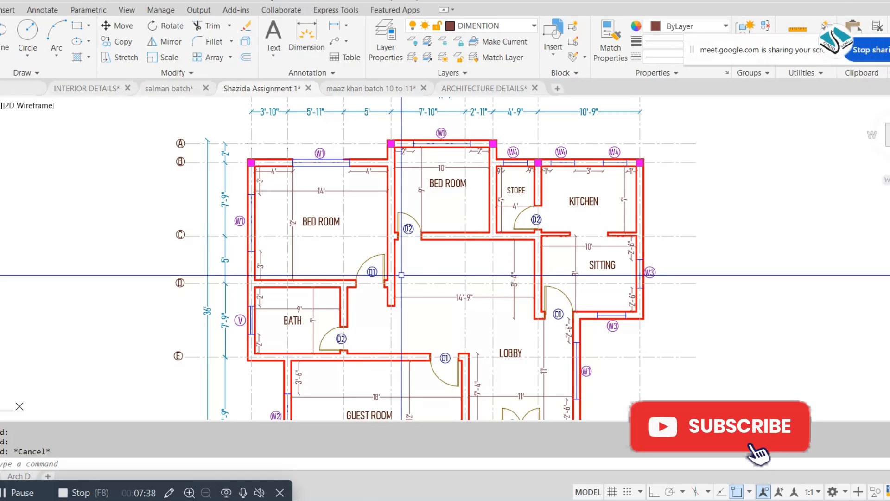
scroll(408, 250, down, 5)
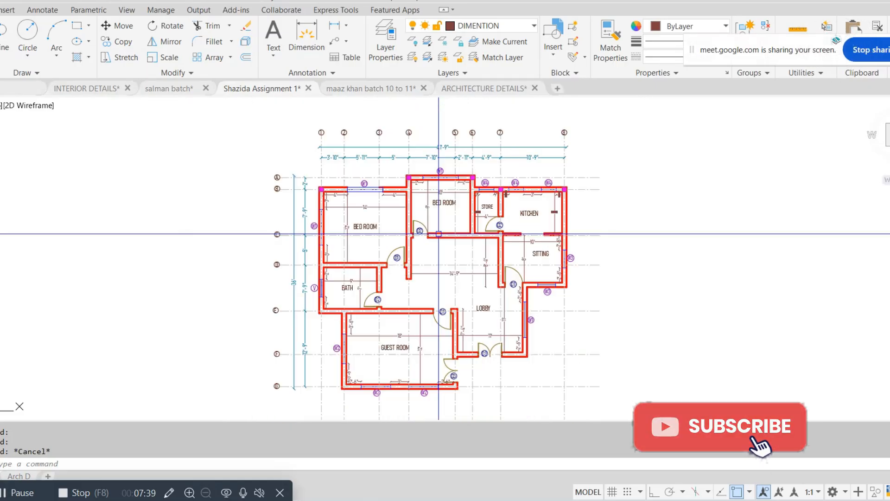
Return to the house plan's kitchen and bath area for a check, and open the recent drawing "complete detail all" as a reference.
click(167, 88)
scroll(342, 183, up, 5)
scroll(409, 173, up, 3)
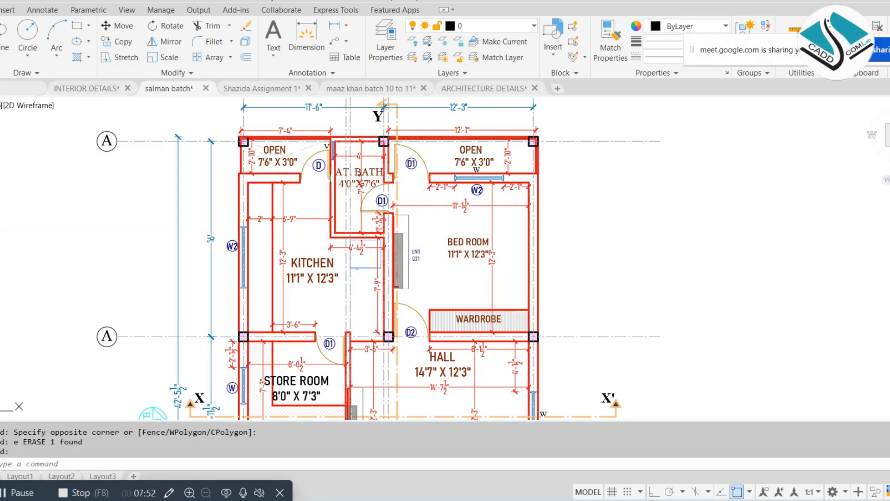
middle_drag(371, 198, 329, 183)
click(23, 90)
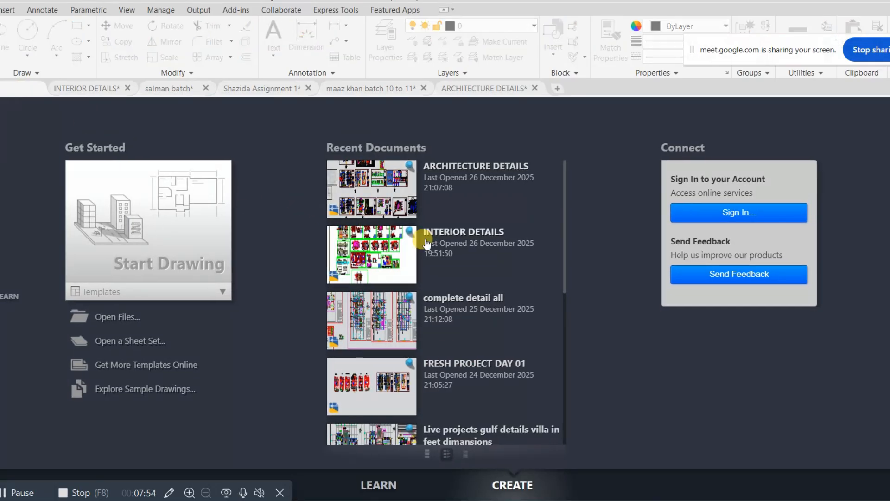
click(498, 304)
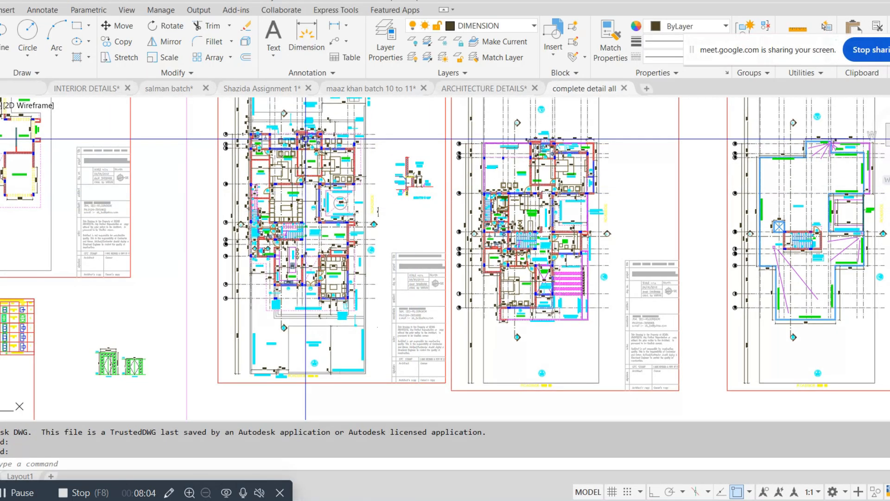
Examine the Projection Above note and its leader beside the rear toilet on the reference ground floor plan.
scroll(306, 137, up, 2)
middle_drag(335, 161, 408, 188)
scroll(378, 100, up, 5)
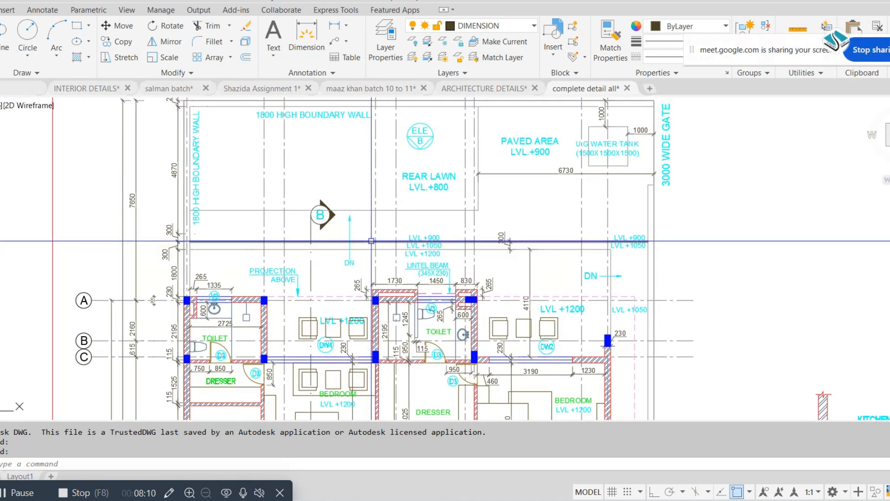
middle_drag(338, 273, 350, 247)
scroll(226, 292, up, 4)
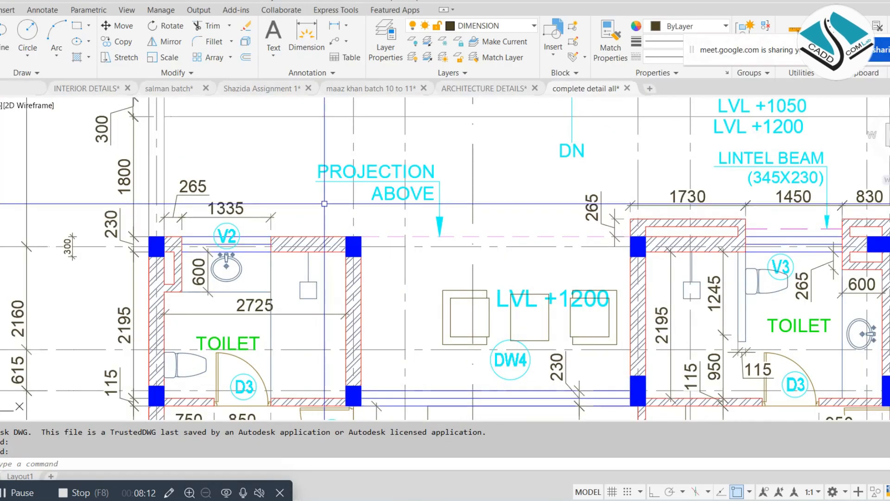
scroll(375, 186, up, 2)
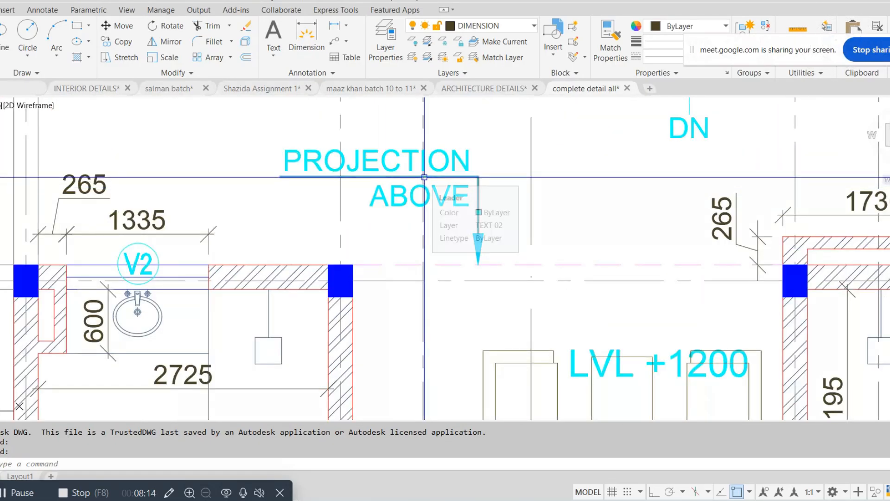
scroll(424, 177, down, 2)
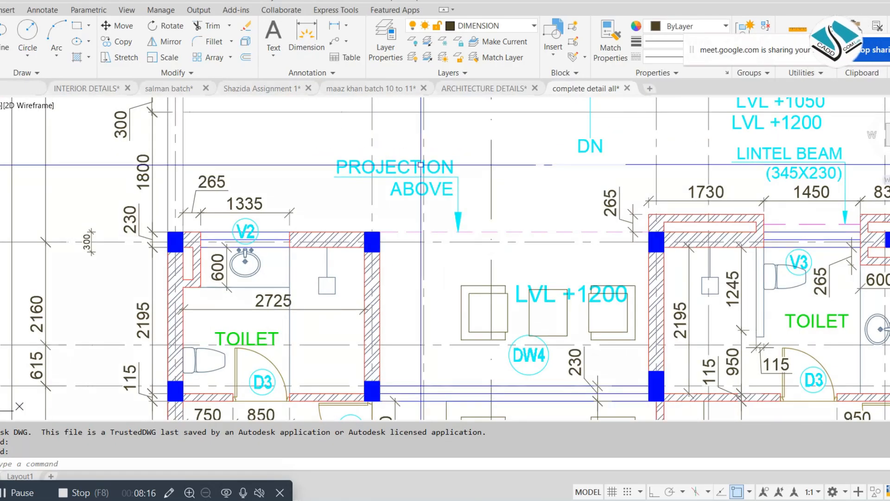
Examine the 1800 Wide Projection note and its dashed outline at the front of the reference ground floor plan.
scroll(422, 159, down, 8)
scroll(498, 289, up, 2)
middle_drag(498, 289, 462, 107)
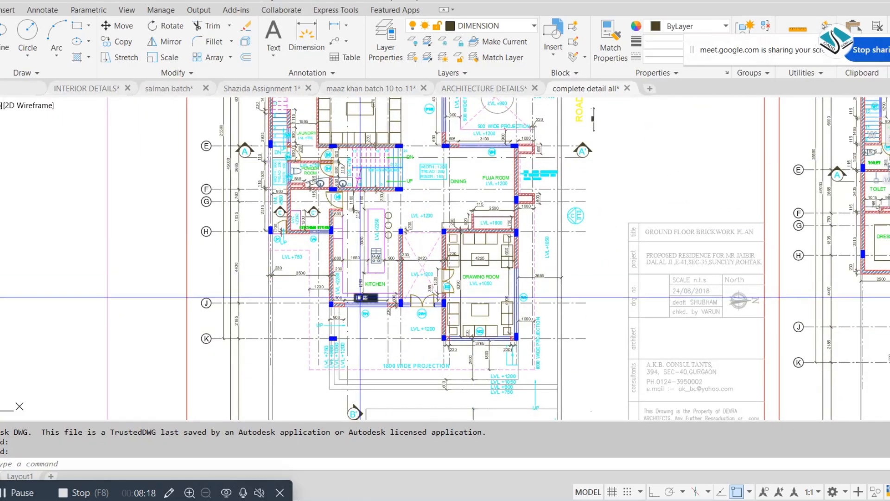
scroll(370, 299, up, 4)
middle_drag(446, 297, 385, 113)
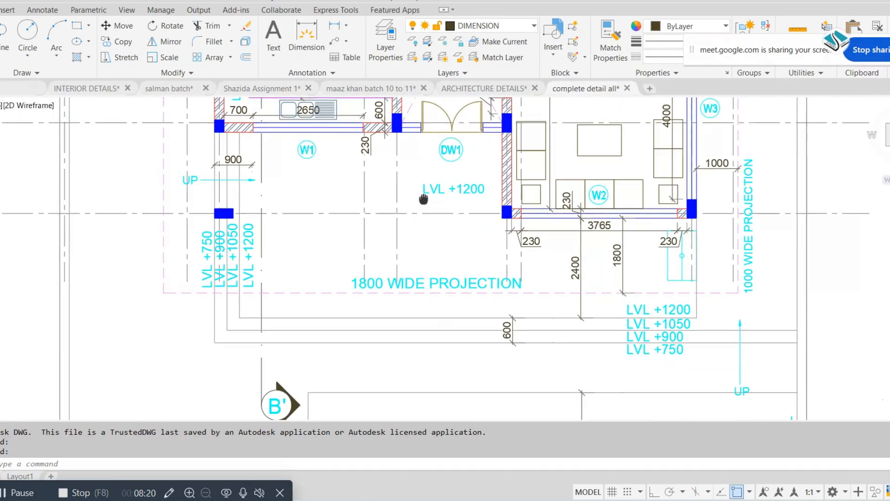
scroll(433, 331, up, 2)
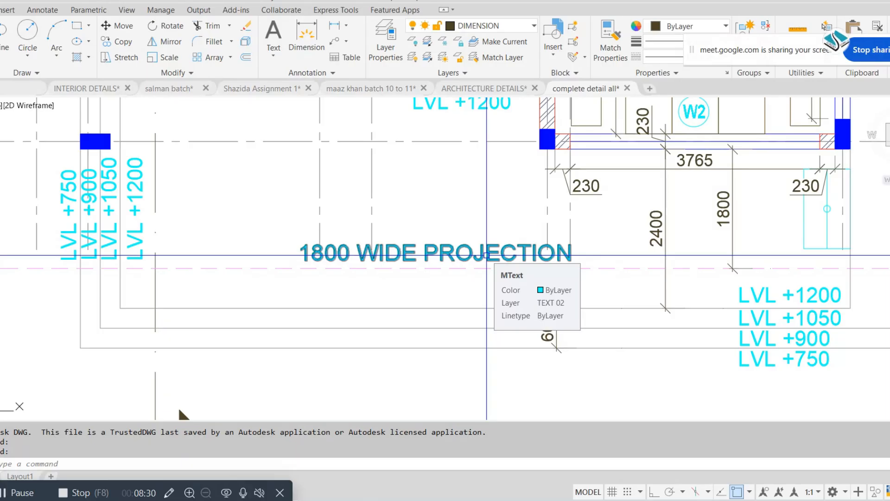
scroll(486, 255, down, 2)
Examine the 1000 Wide Projection beside the drawing room, selecting its dashed line to check the layer and deselecting it.
middle_drag(491, 233, 465, 336)
middle_drag(699, 304, 521, 356)
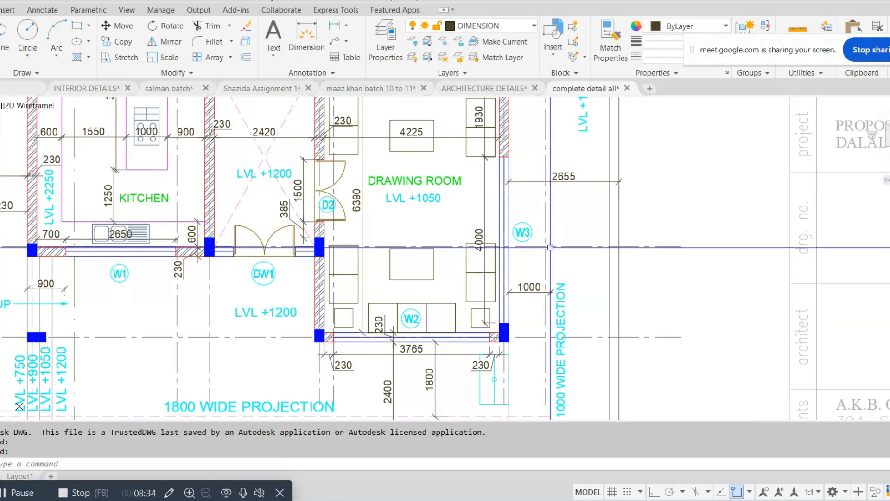
middle_drag(552, 222, 547, 407)
scroll(550, 298, up, 3)
click(550, 272)
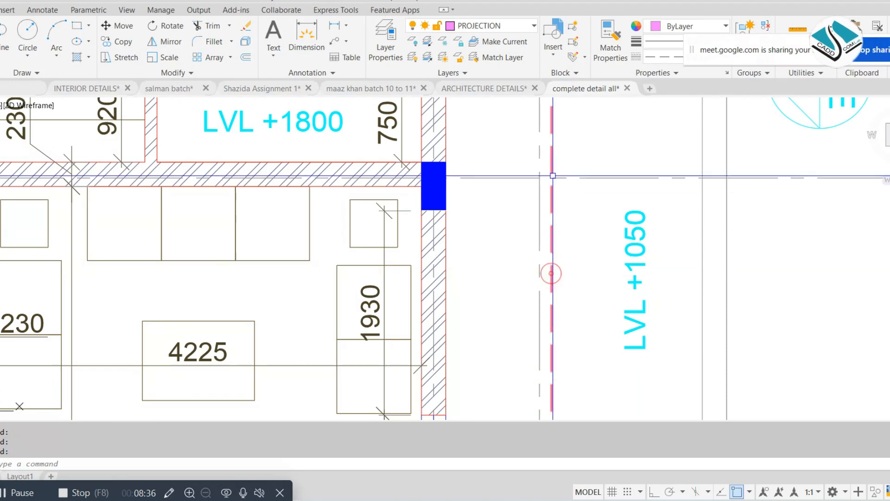
scroll(552, 179, down, 3)
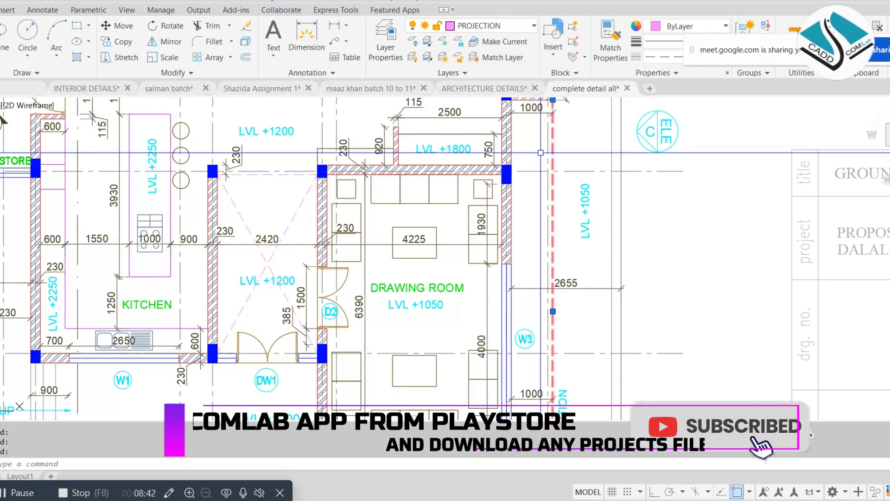
key(Escape)
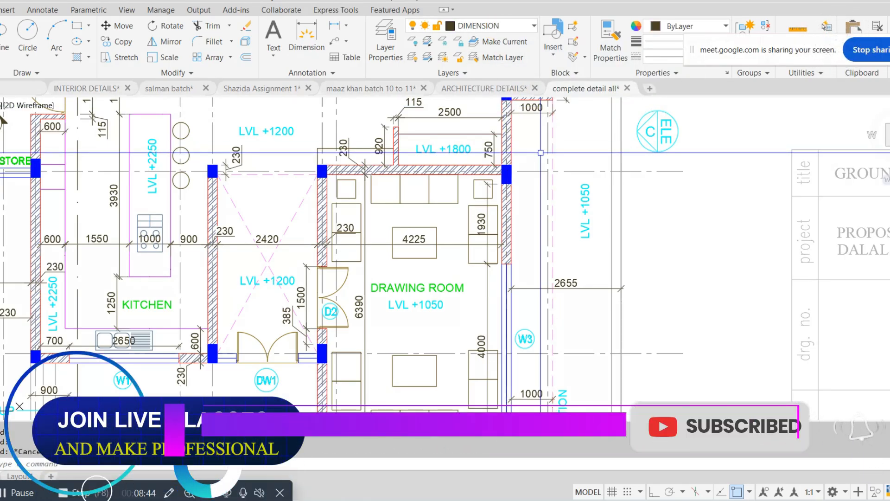
scroll(541, 152, down, 4)
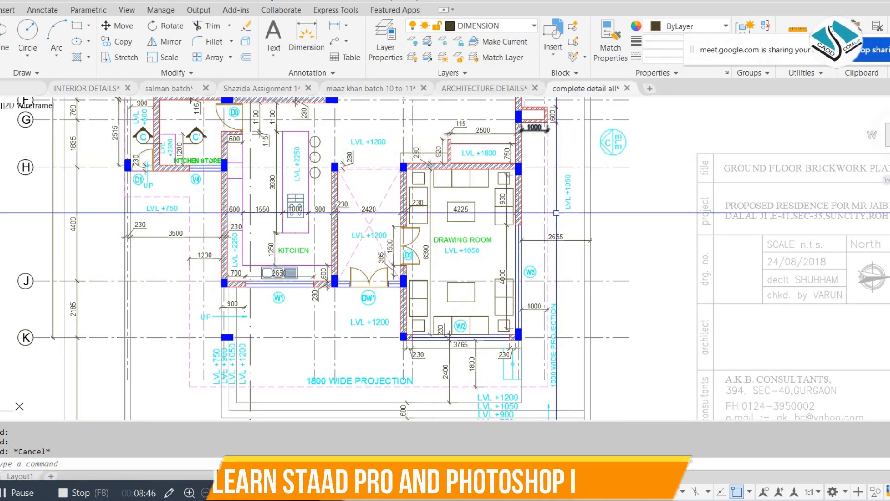
mouse_move(550, 272)
middle_down()
mouse_move(539, 301)
mouse_move(543, 208)
middle_up()
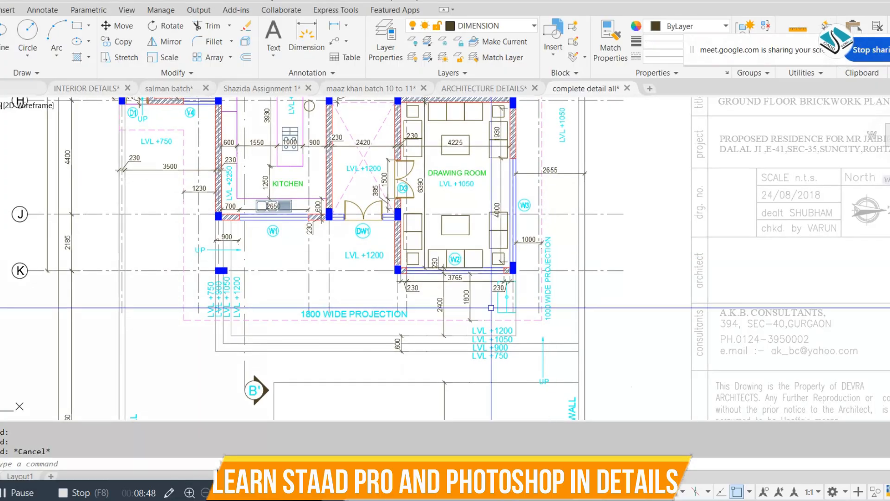
Examine where the 1800 and 1000 Wide Projection outlines meet at the drawing room's front corner on the reference plan.
scroll(558, 318, up, 4)
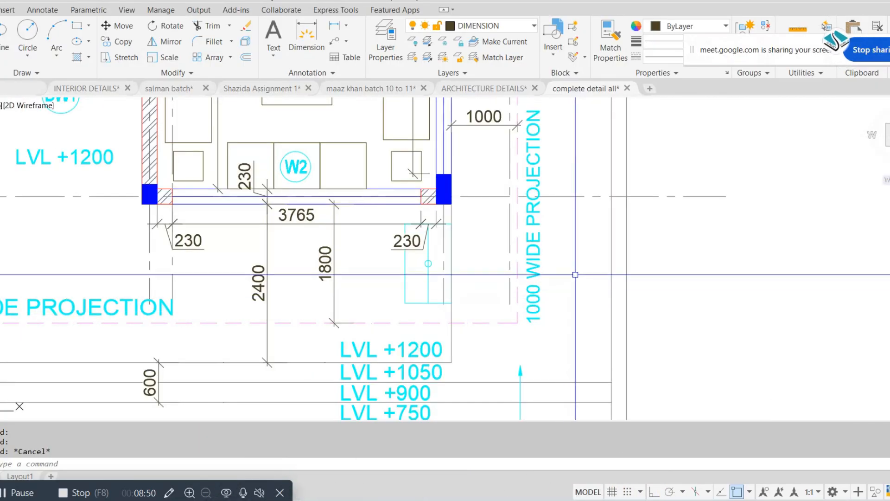
middle_drag(574, 280, 574, 290)
scroll(603, 283, down, 2)
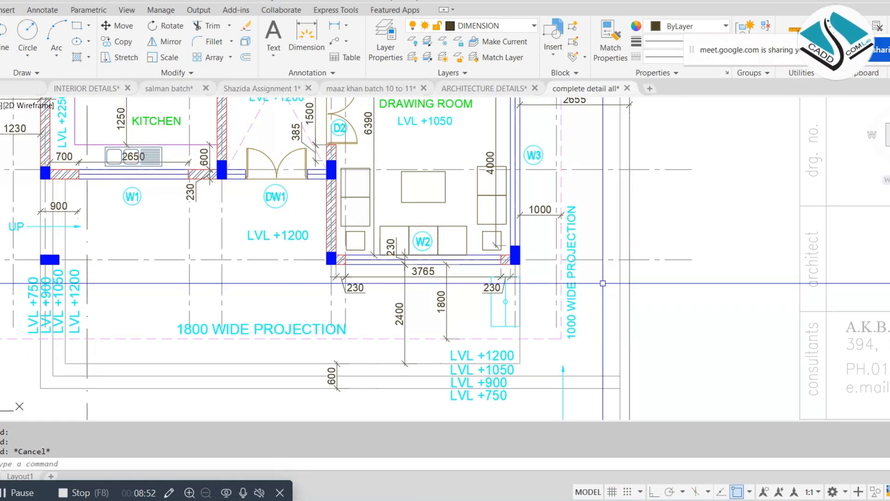
scroll(603, 283, down, 2)
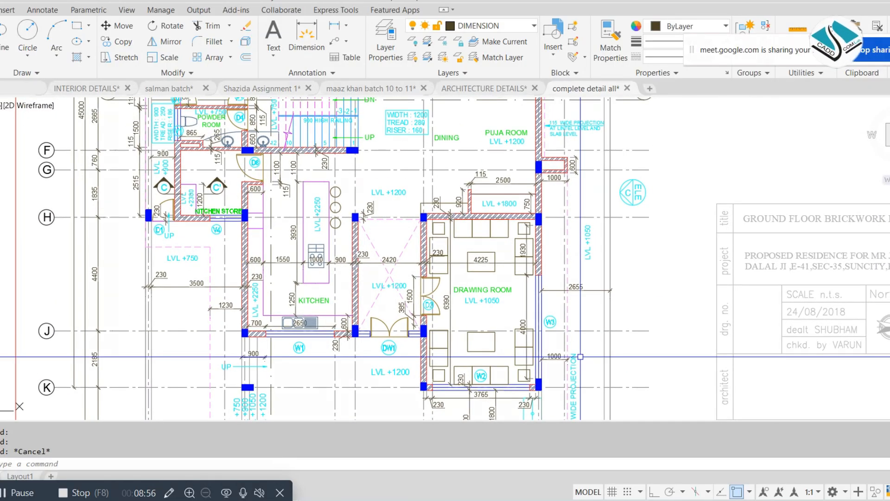
scroll(580, 357, down, 2)
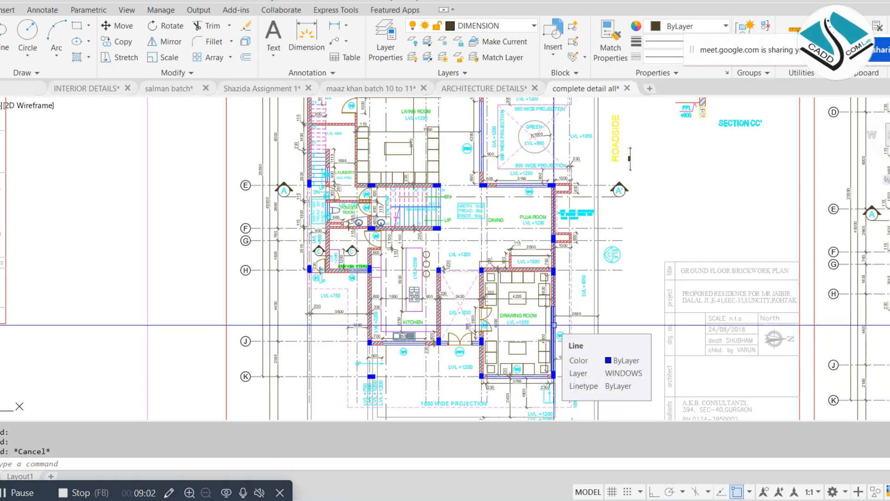
Examine the 115 Wide Projection at Lintel Level and Slab Level note beside the puja room.
scroll(533, 269, up, 4)
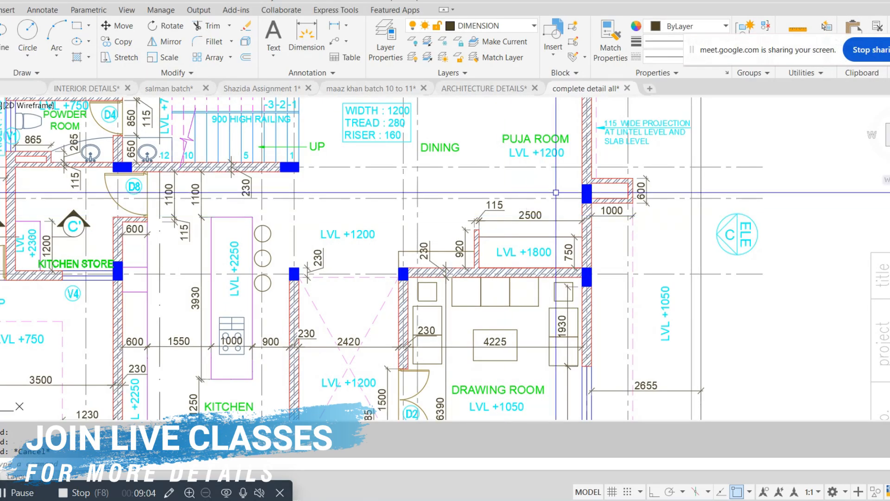
scroll(556, 193, up, 4)
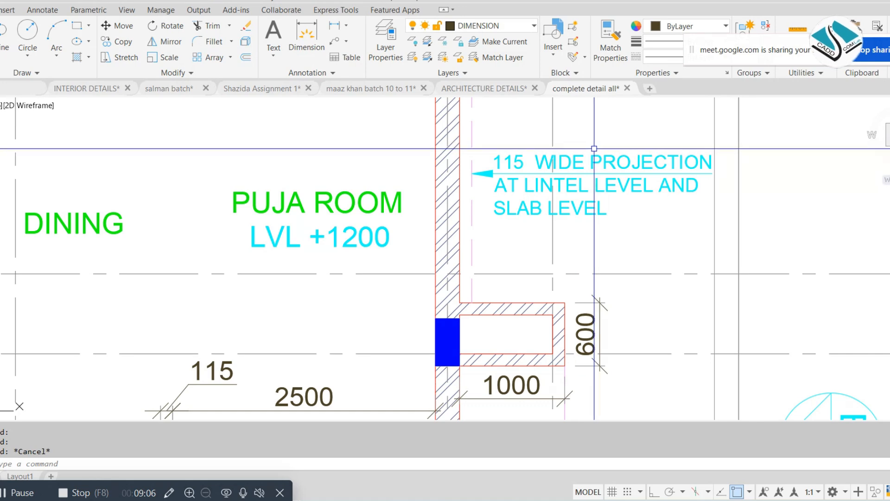
scroll(559, 151, down, 6)
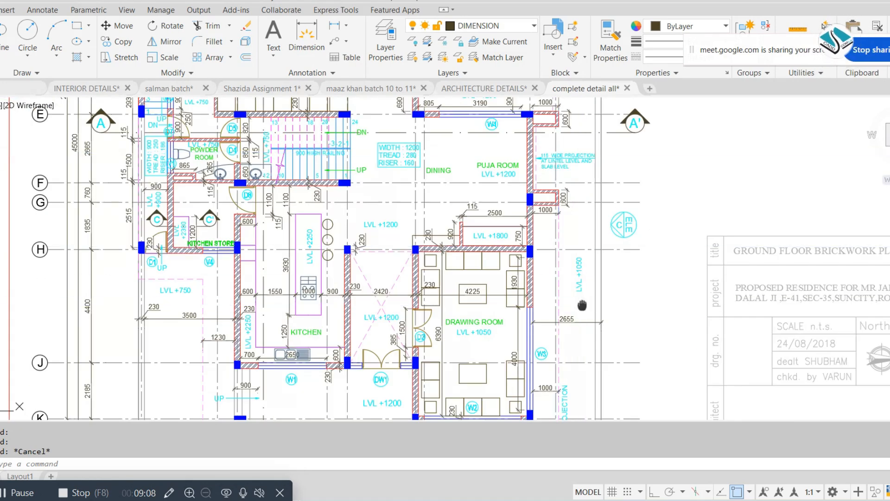
Review the reference plan from the kitchen and drawing room through to the rear bedrooms, examining the bedroom and dresser layout.
middle_drag(581, 305, 595, 179)
middle_drag(273, 259, 350, 316)
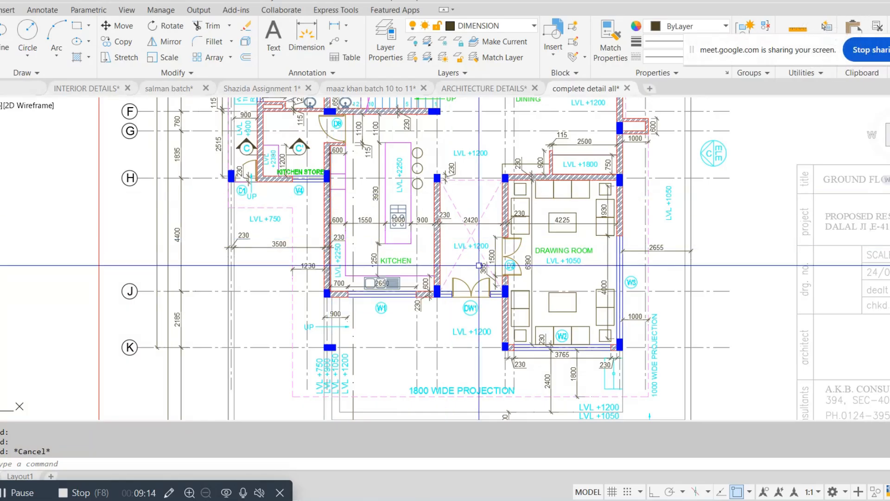
middle_drag(463, 236, 477, 420)
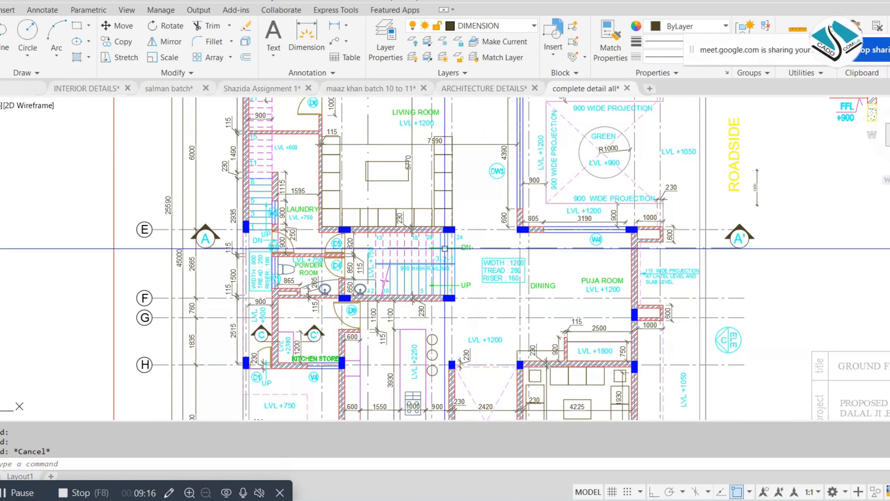
middle_drag(438, 185, 440, 372)
scroll(374, 167, up, 2)
middle_drag(374, 167, 350, 226)
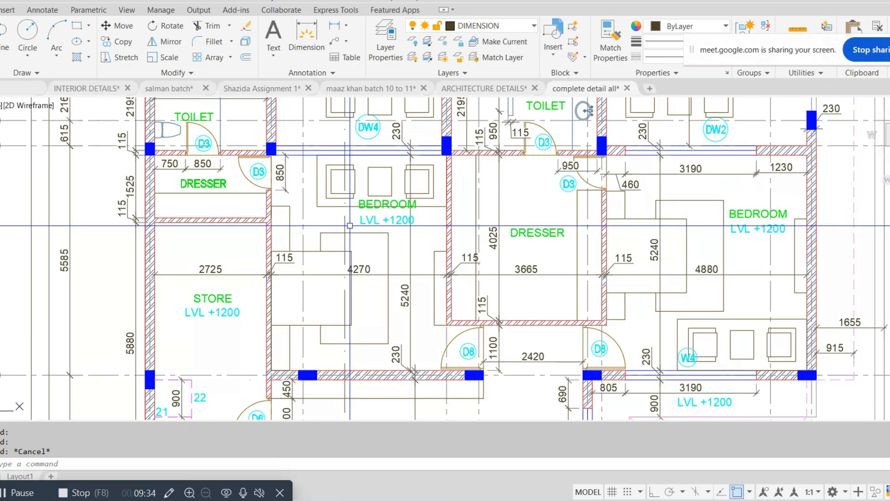
mouse_move(426, 169)
middle_down()
mouse_move(391, 288)
mouse_move(366, 258)
mouse_move(372, 232)
mouse_move(336, 203)
mouse_move(351, 173)
middle_up()
scroll(347, 174, up, 2)
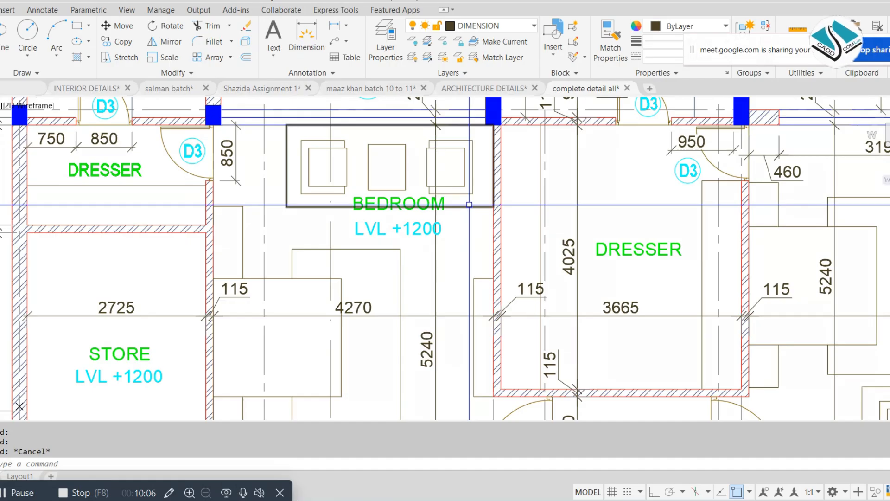
scroll(469, 204, down, 3)
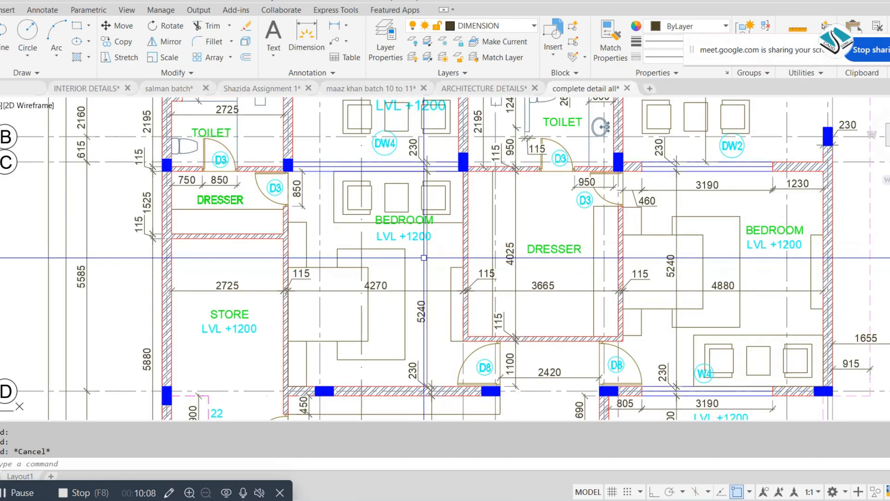
scroll(335, 405, up, 1)
Circle the middle bedroom and adjoining dresser with the screen annotation pen, clear the mark and close the annotation tools.
click(171, 493)
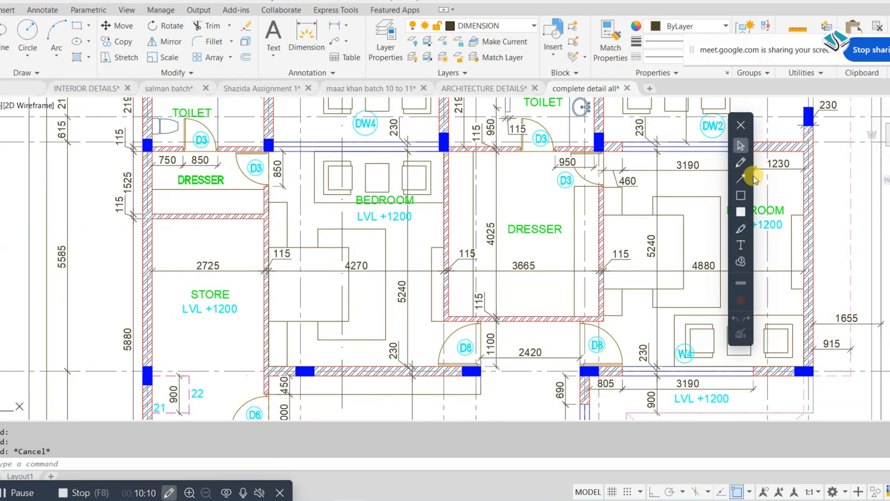
mouse_move(462, 135)
mouse_down()
mouse_move(228, 325)
mouse_move(556, 195)
mouse_move(459, 134)
mouse_up()
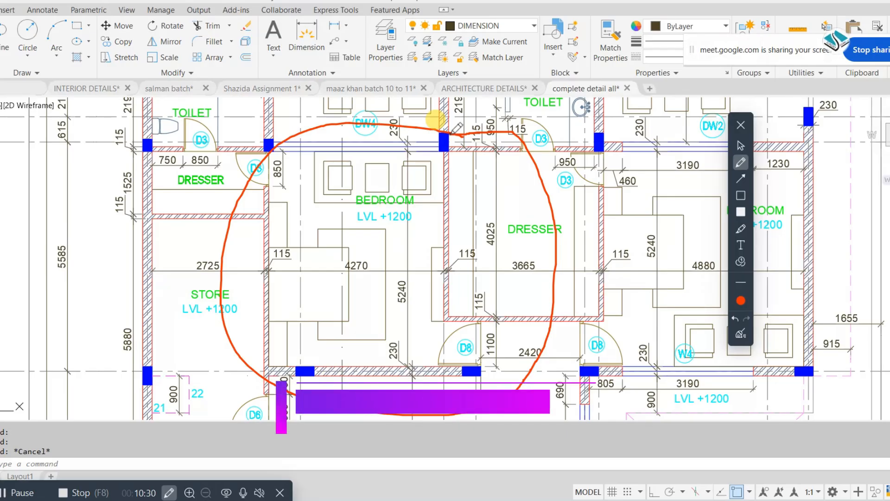
click(740, 334)
click(741, 145)
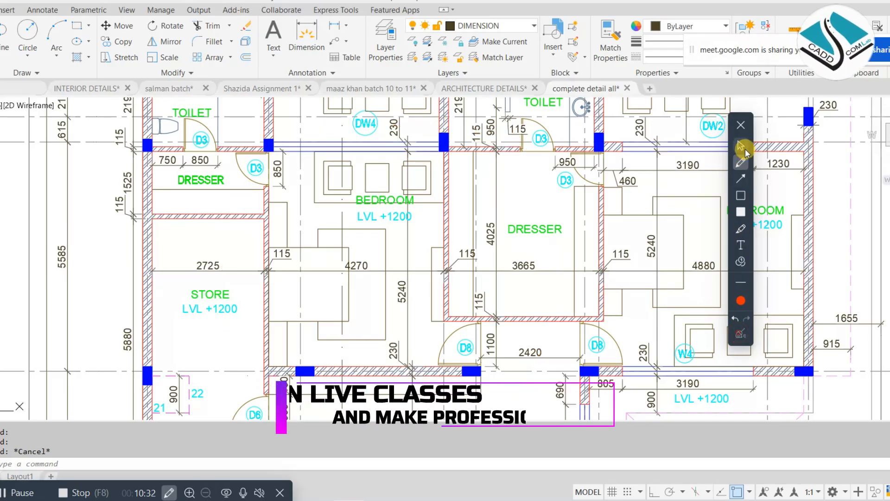
click(741, 125)
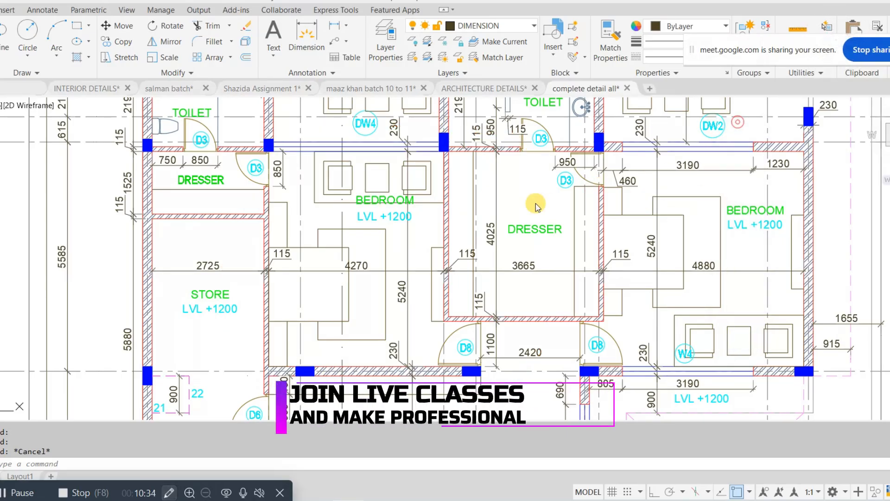
Examine the dimensions and furniture of the bedroom beside the store, and its relation to the surrounding rooms.
scroll(434, 228, up, 3)
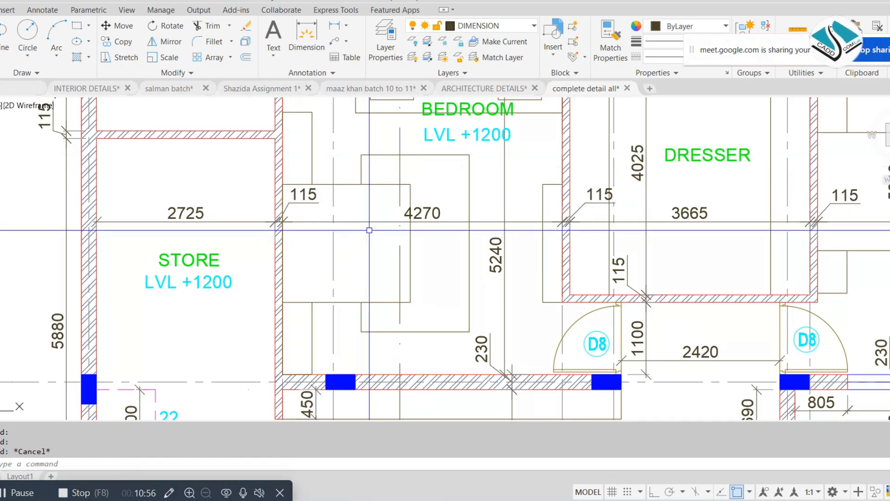
scroll(371, 228, down, 2)
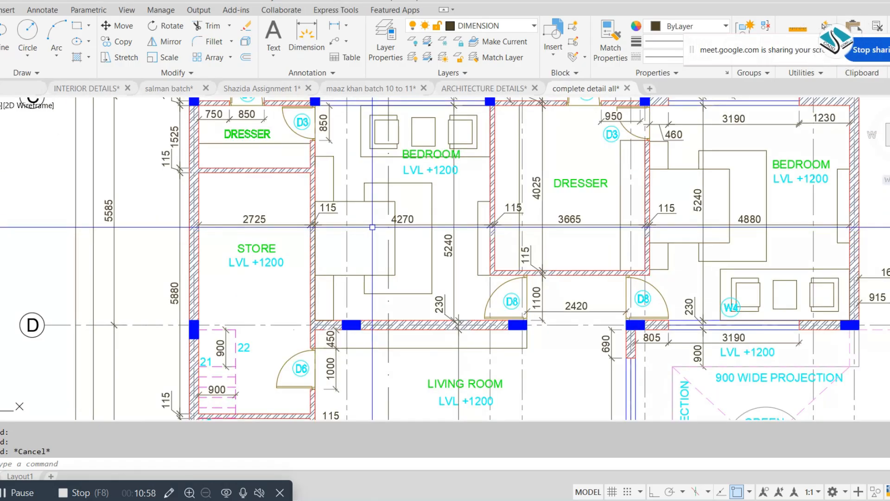
scroll(373, 227, down, 3)
scroll(360, 154, up, 2)
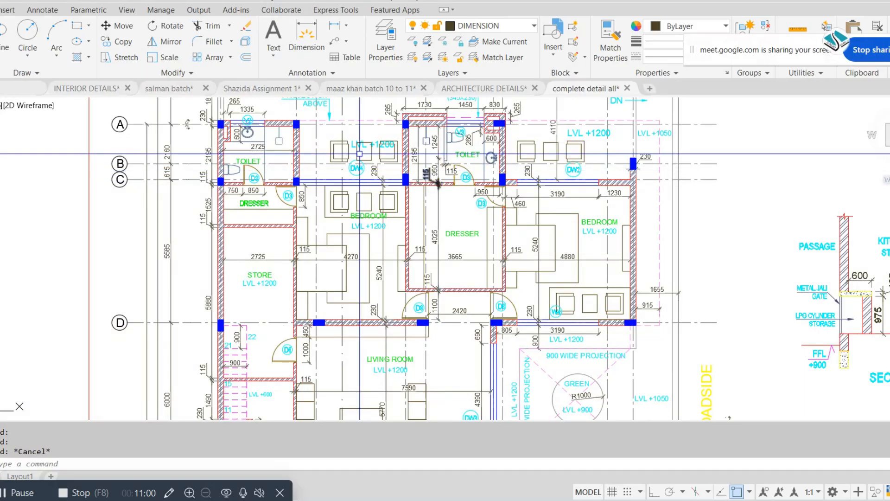
Return to the "ARCHITECTURE DETAILS" drawing and inspect the master bedroom, dress and kitchen area of the floor plan.
click(456, 89)
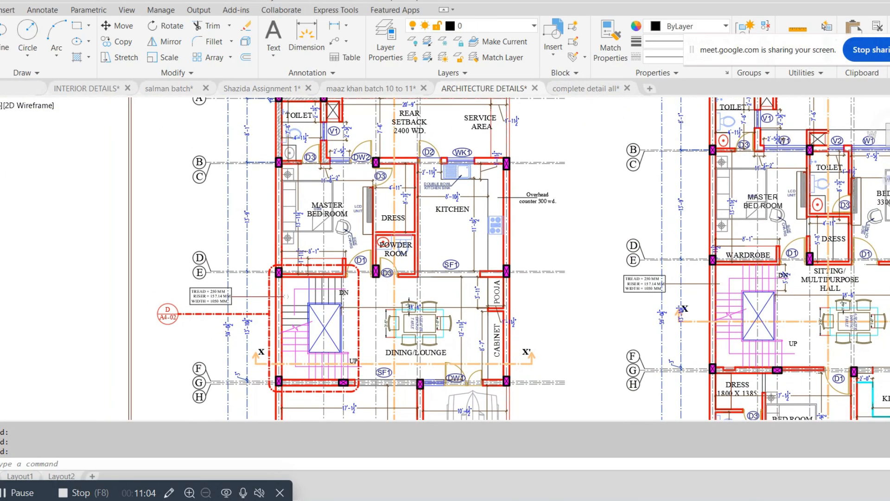
scroll(318, 182, up, 4)
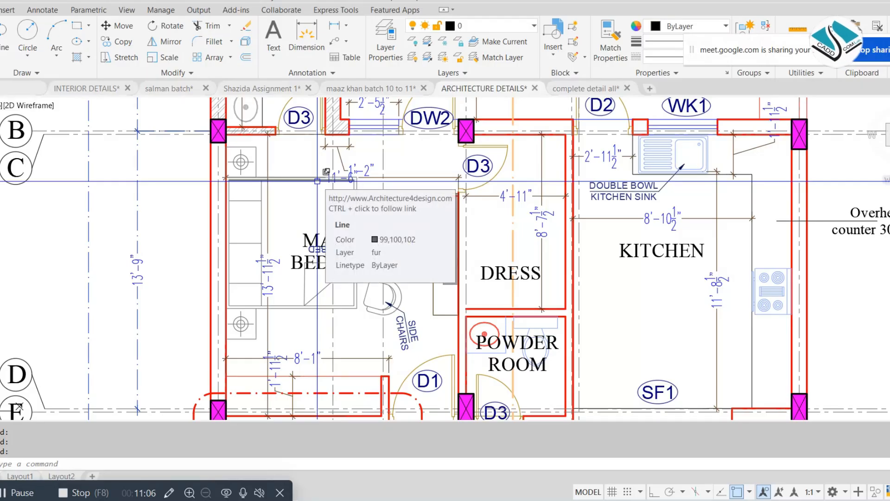